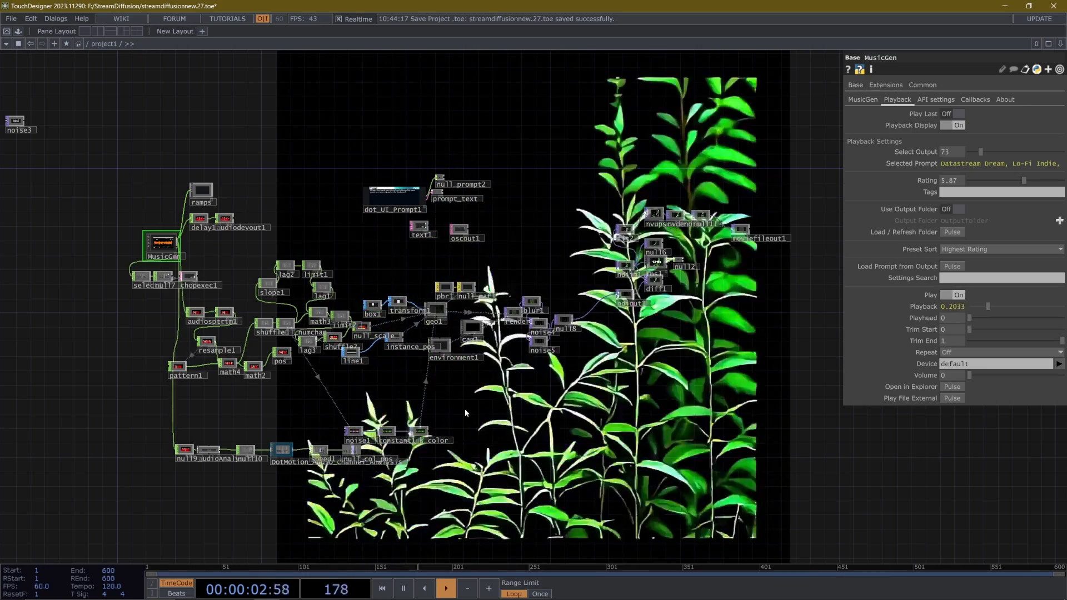
{"action": "scroll", "coordinate": [170, 317], "scroll_direction": "up", "scroll_amount": 4}
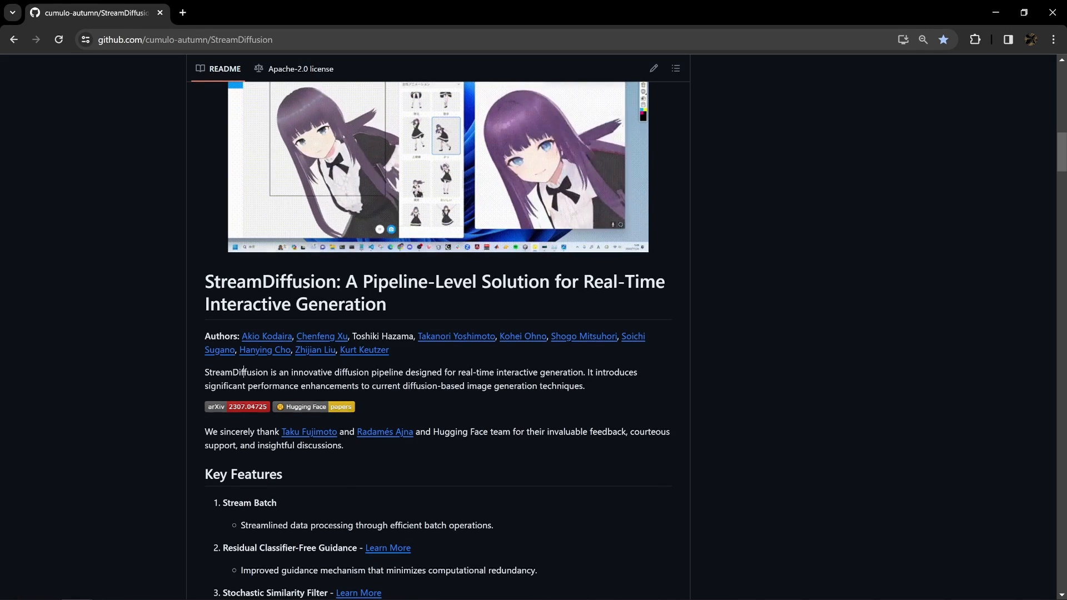
Highlight the README paragraph introducing StreamDiffusion, then clear the selection.
{"action": "left_click_drag", "start_coordinate": [234, 373], "coordinate": [584, 386]}
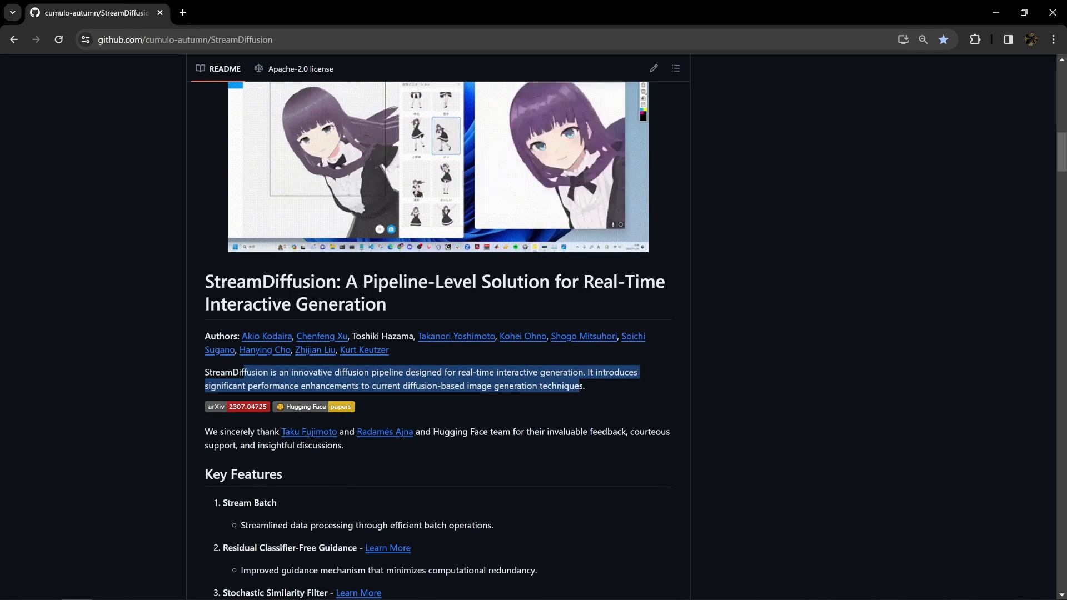
{"action": "left_click", "coordinate": [135, 176]}
{"action": "scroll", "coordinate": [134, 176], "scroll_direction": "down", "scroll_amount": 2}
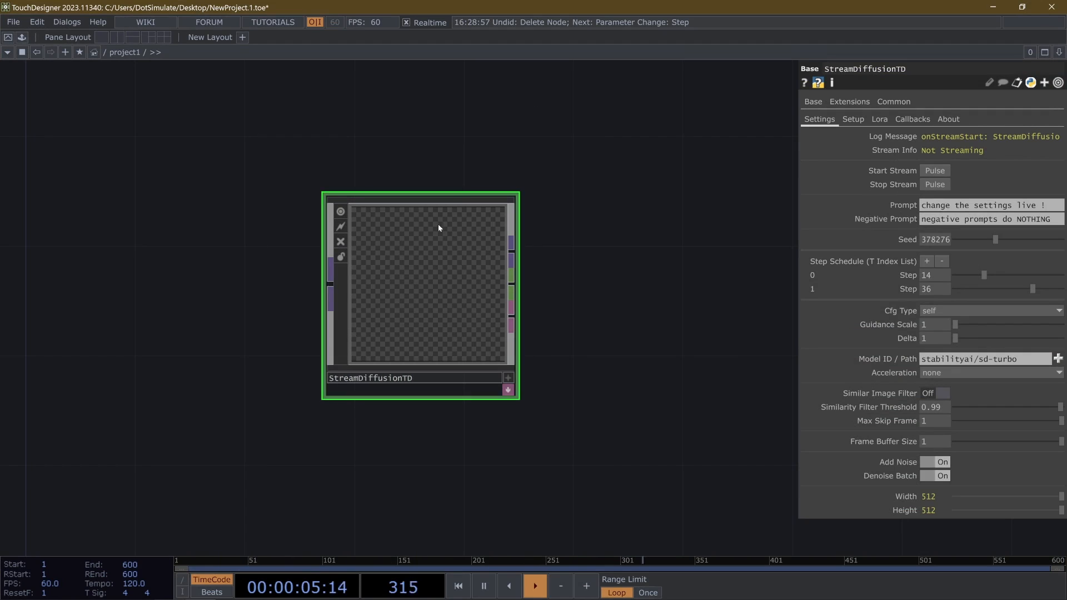
{"action": "left_click", "coordinate": [854, 118]}
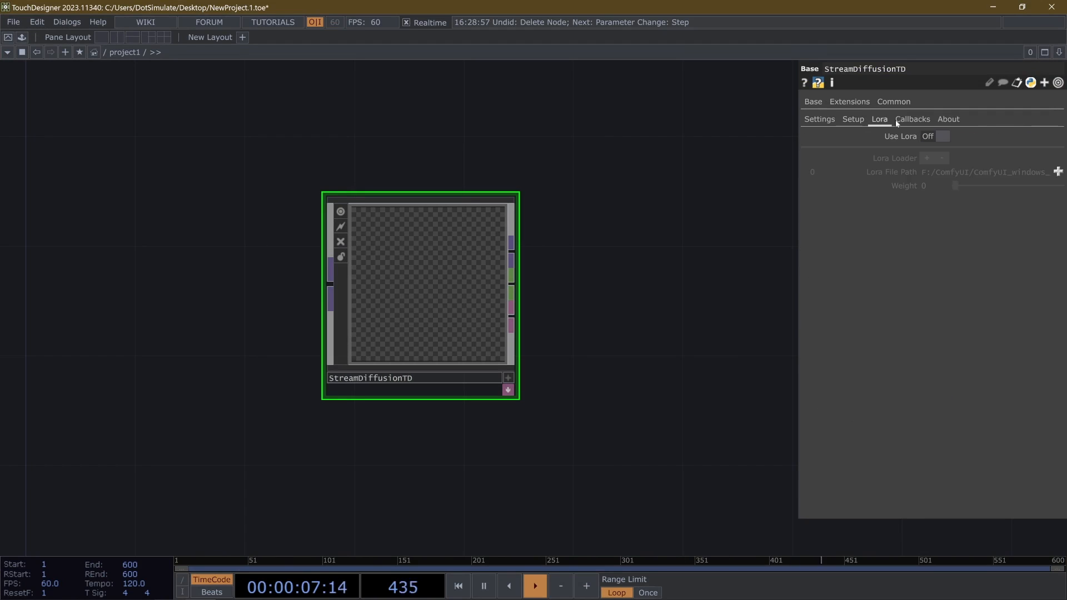
{"action": "left_click", "coordinate": [912, 118]}
{"action": "left_click", "coordinate": [947, 119]}
{"action": "left_click", "coordinate": [820, 119]}
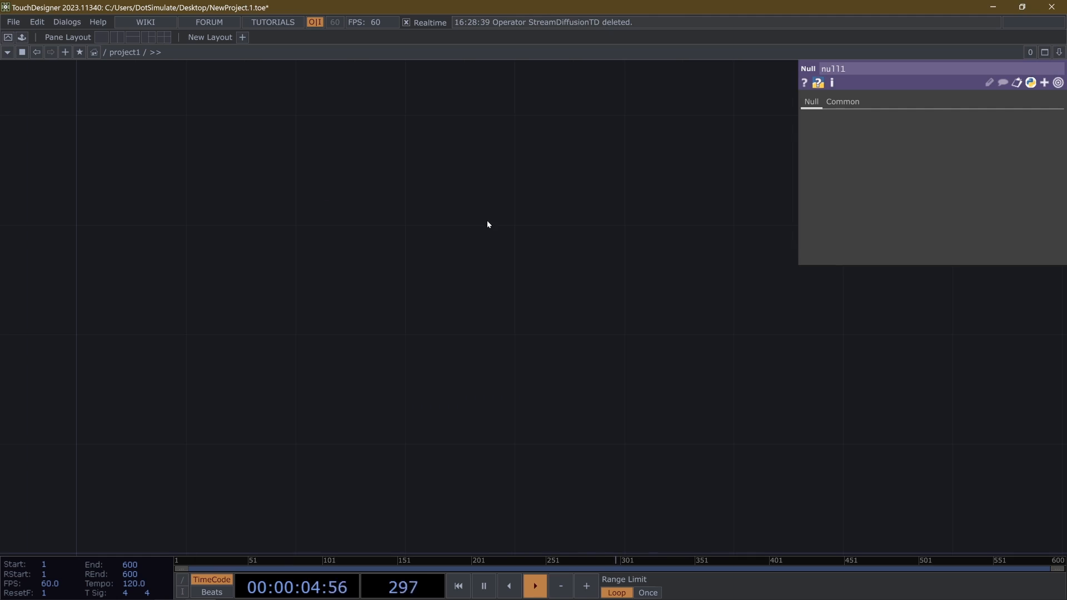
{"action": "key", "text": "ctrl+z"}
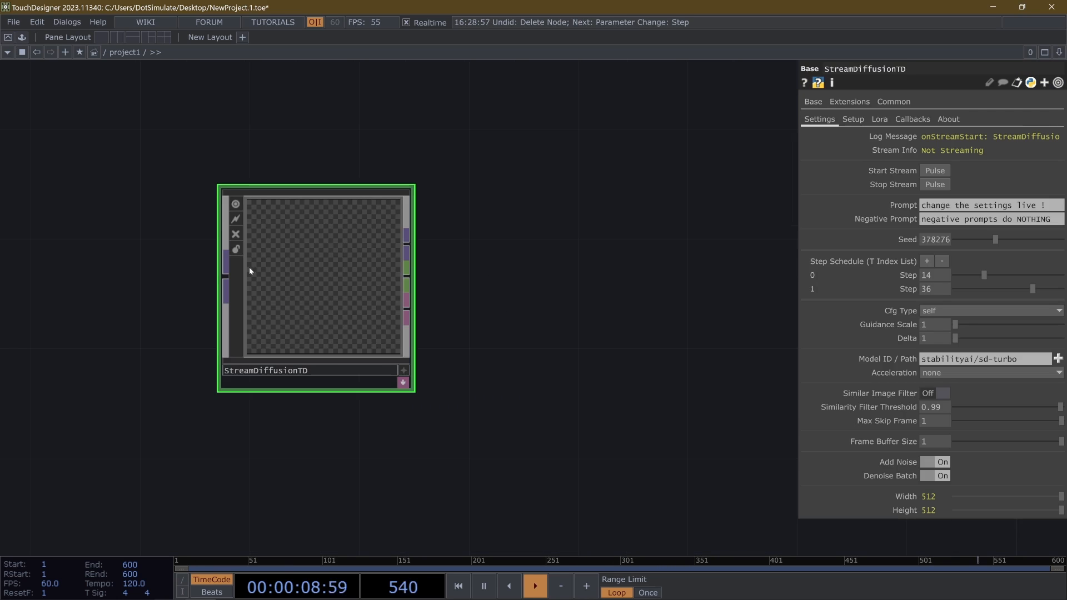
{"action": "scroll", "coordinate": [292, 285], "scroll_direction": "up", "scroll_amount": 3}
{"action": "scroll", "coordinate": [292, 286], "scroll_direction": "down", "scroll_amount": 3}
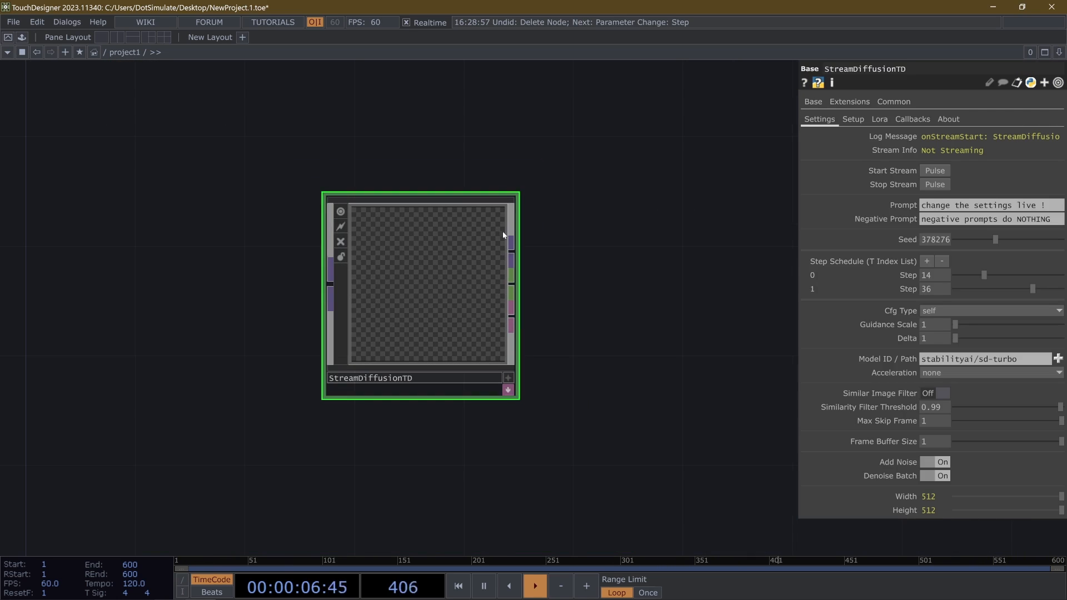
Review the install Base Folder path on the StreamDiffusionTD Setup parameters without changing it.
{"action": "left_click", "coordinate": [853, 119]}
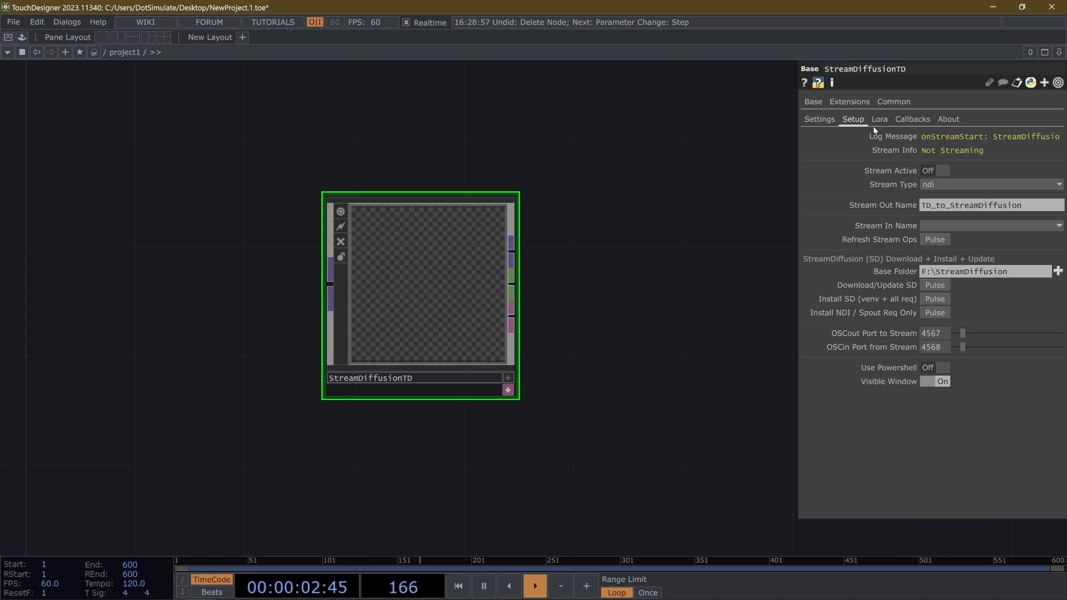
{"action": "left_click", "coordinate": [984, 272]}
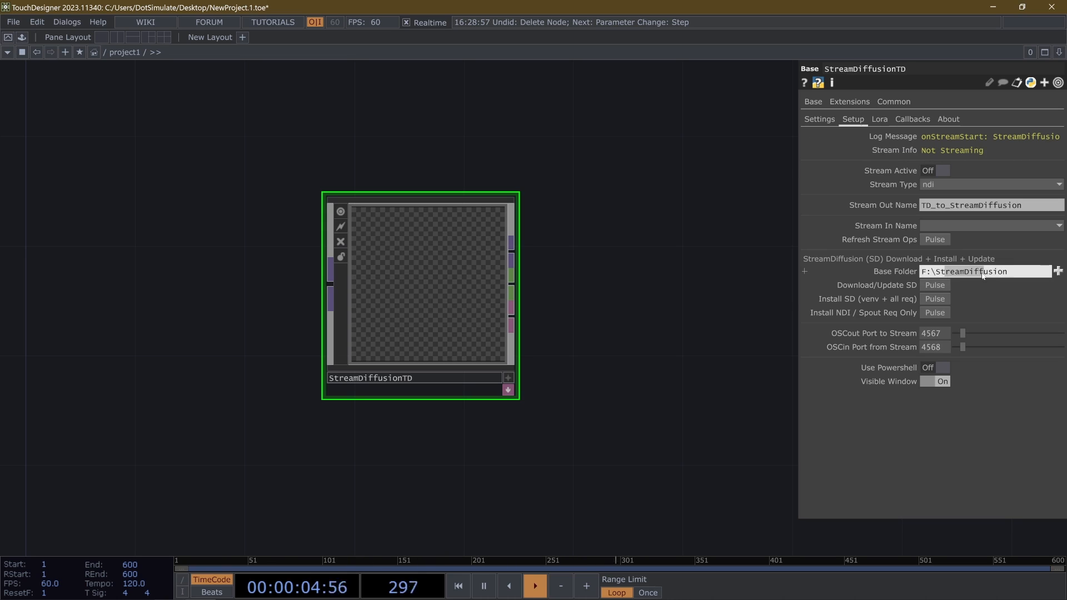
{"action": "left_click", "coordinate": [728, 267]}
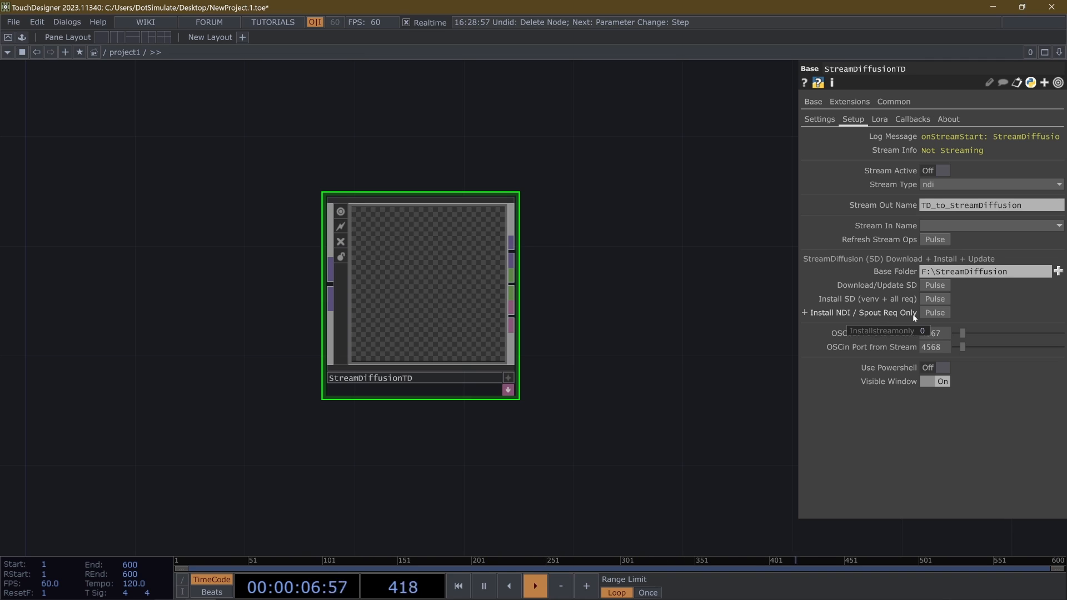
Erase the Base Folder path and pulse Download/Update SD to fetch the repository.
{"action": "left_click", "coordinate": [1026, 272]}
{"action": "key", "text": "ctrl+a"}
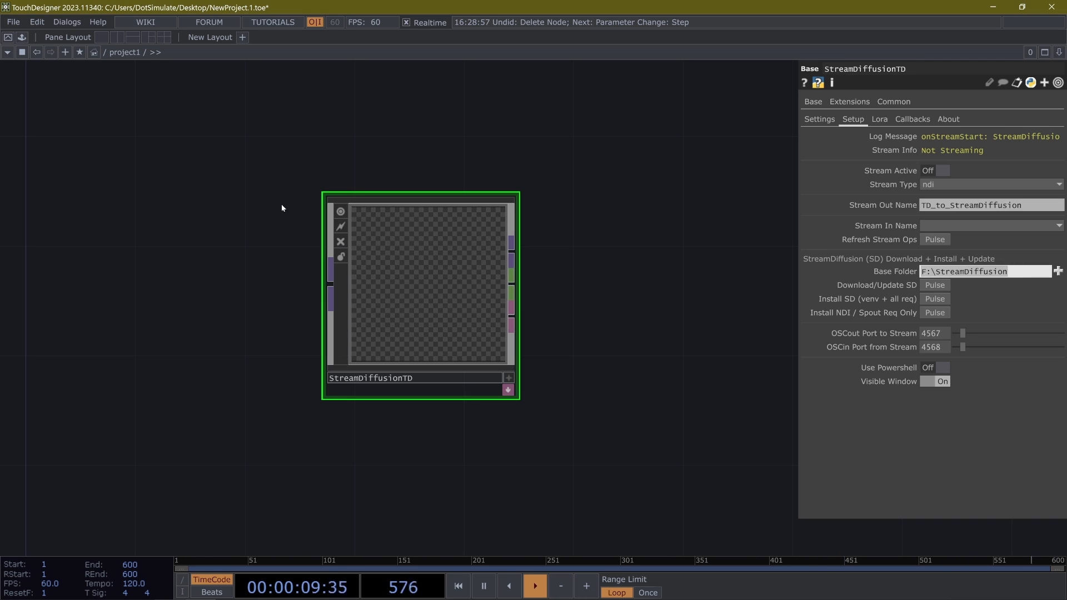
{"action": "key", "text": "BackSpace"}
{"action": "left_click_drag", "start_coordinate": [282, 207], "coordinate": [304, 229]}
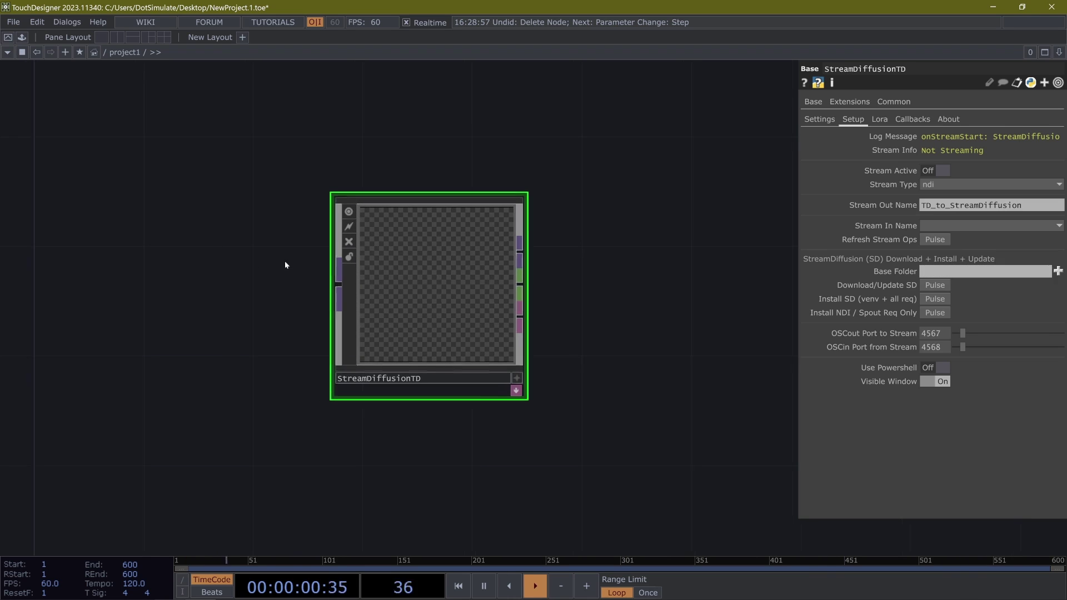
{"action": "left_click", "coordinate": [934, 285]}
Create a TestInstall folder on drive F and clone the StreamDiffusion repository into it.
{"action": "double_click", "coordinate": [446, 193]}
{"action": "left_click", "coordinate": [85, 60]}
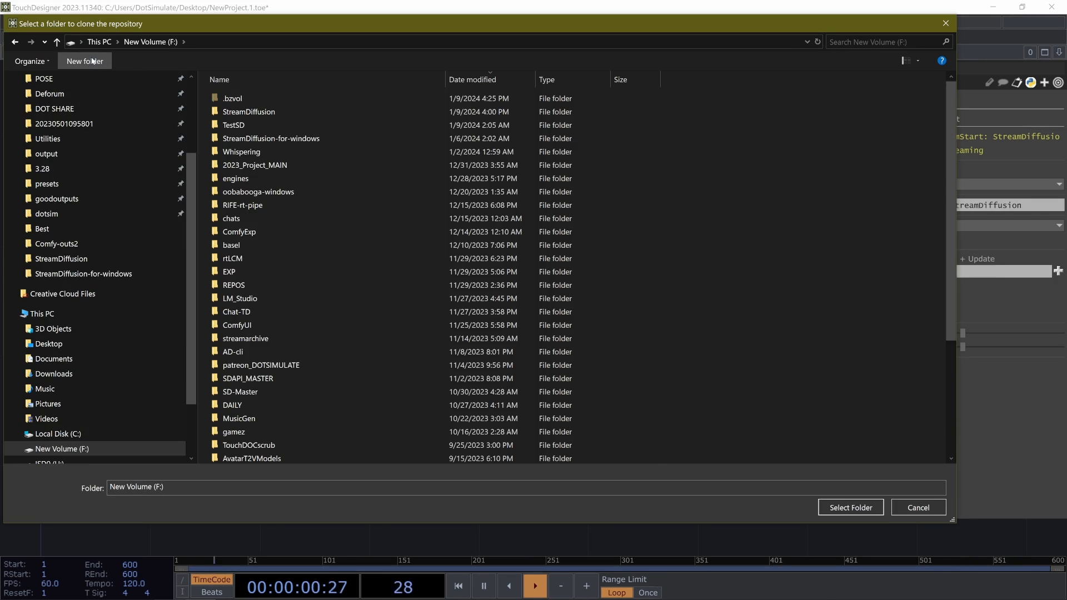
{"action": "type", "text": "TestInstall"}
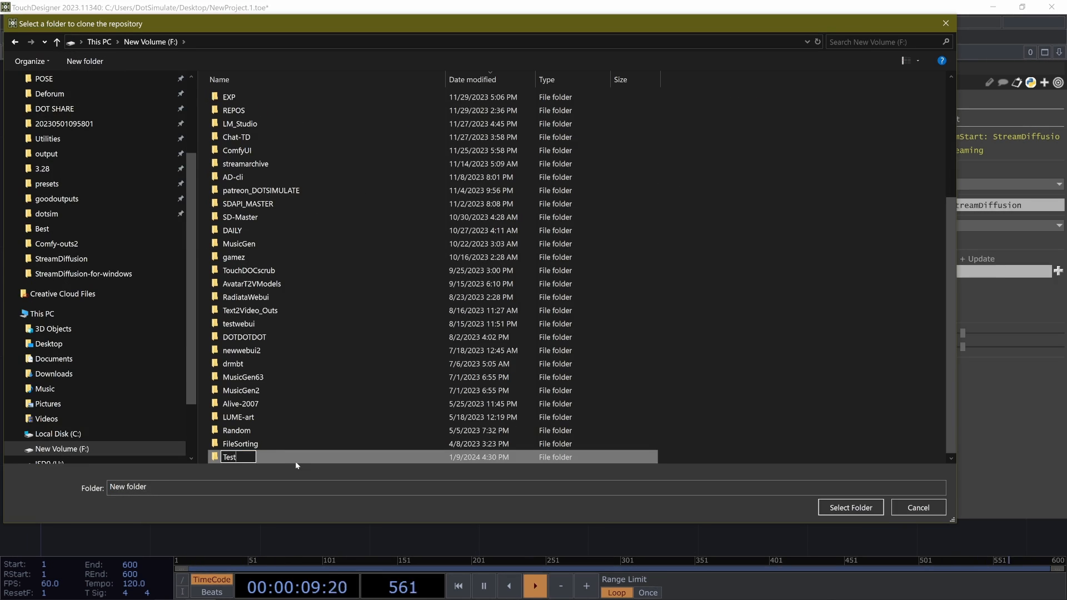
{"action": "key", "text": "Return"}
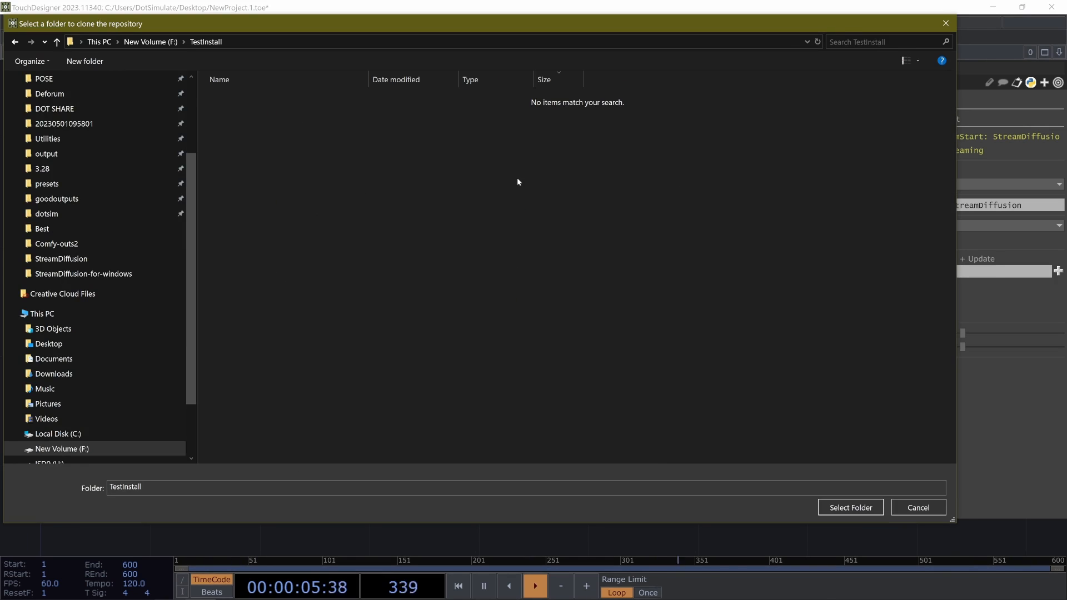
{"action": "left_click", "coordinate": [850, 507]}
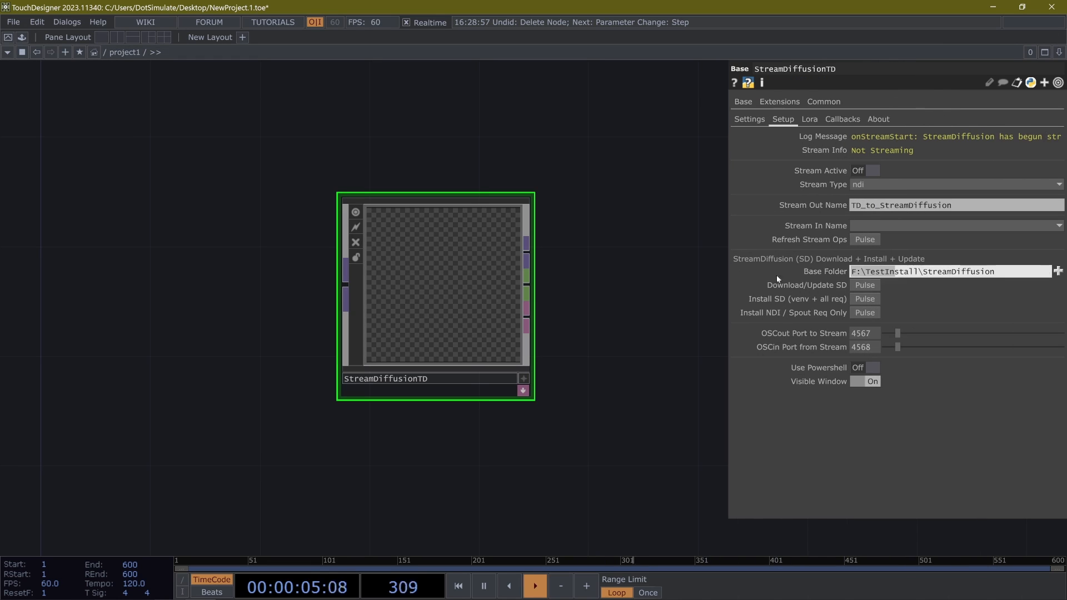
Browse the downloaded Base Folder contents and leave it unchanged.
{"action": "left_click", "coordinate": [1059, 271]}
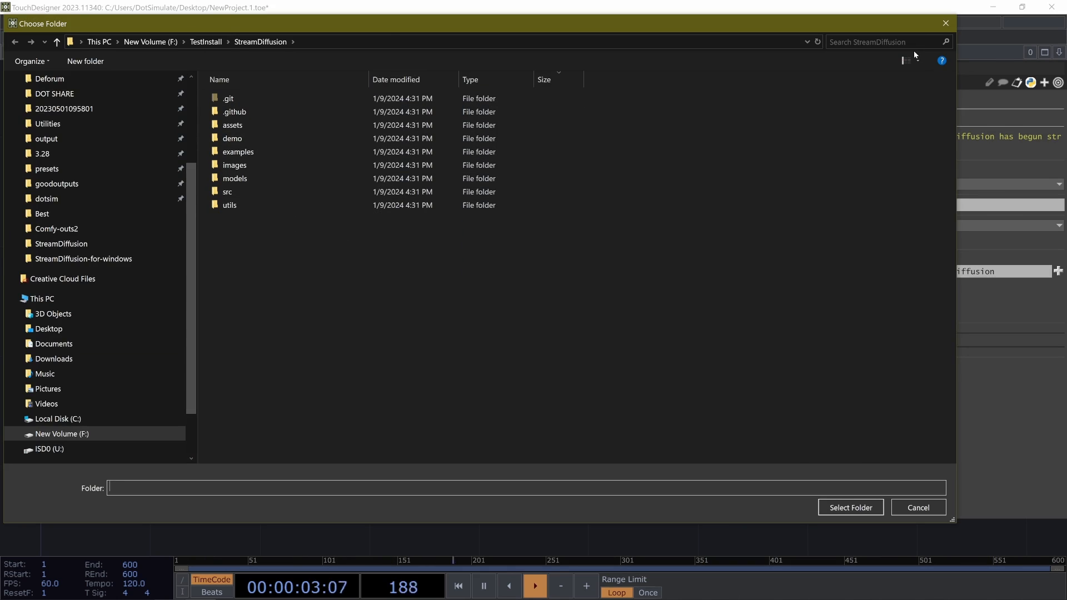
{"action": "left_click", "coordinate": [945, 22]}
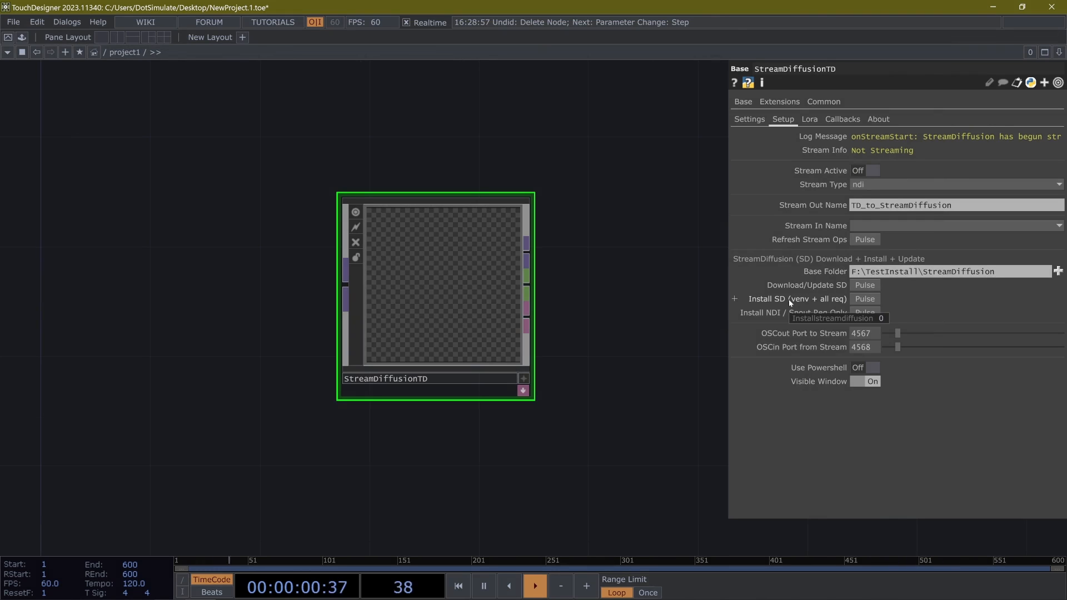
Install StreamDiffusion's venv and all requirements, moving the console window aside while it runs.
{"action": "left_click", "coordinate": [866, 299]}
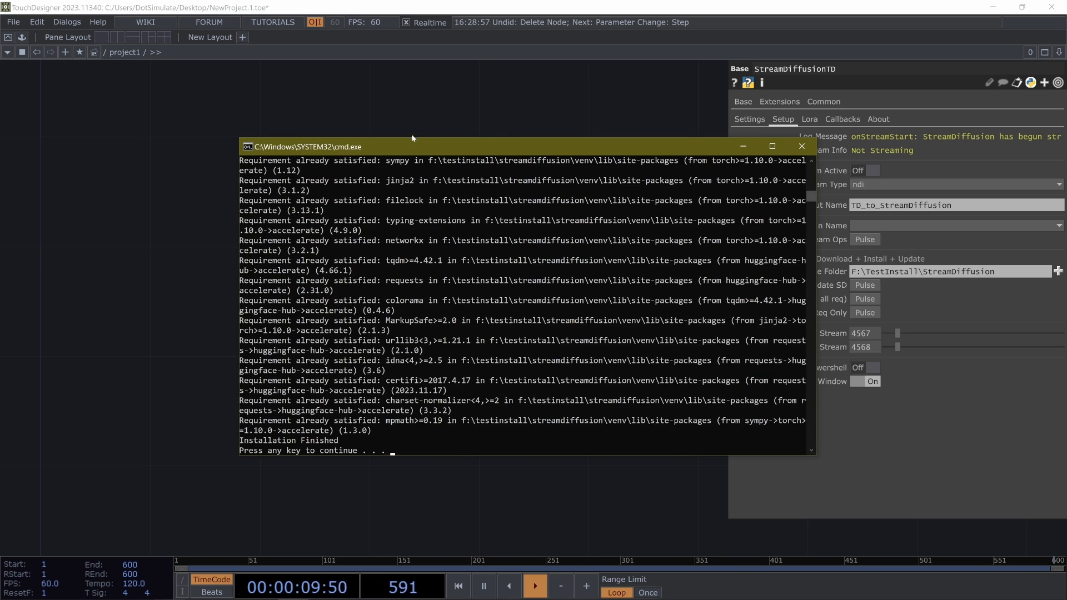
{"action": "left_click_drag", "start_coordinate": [411, 142], "coordinate": [308, 120]}
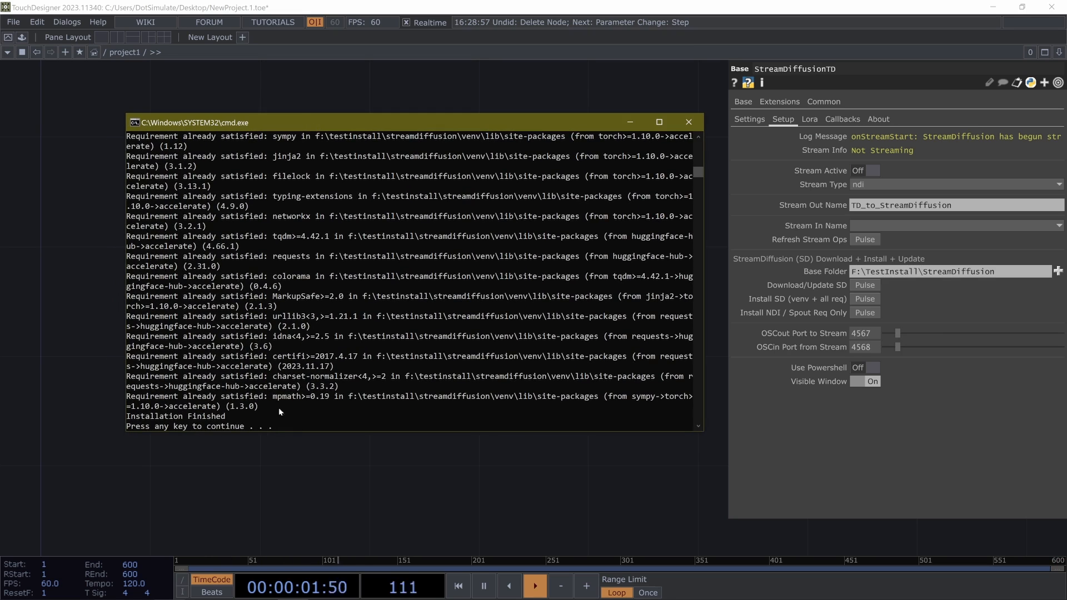
{"action": "key", "text": "Return"}
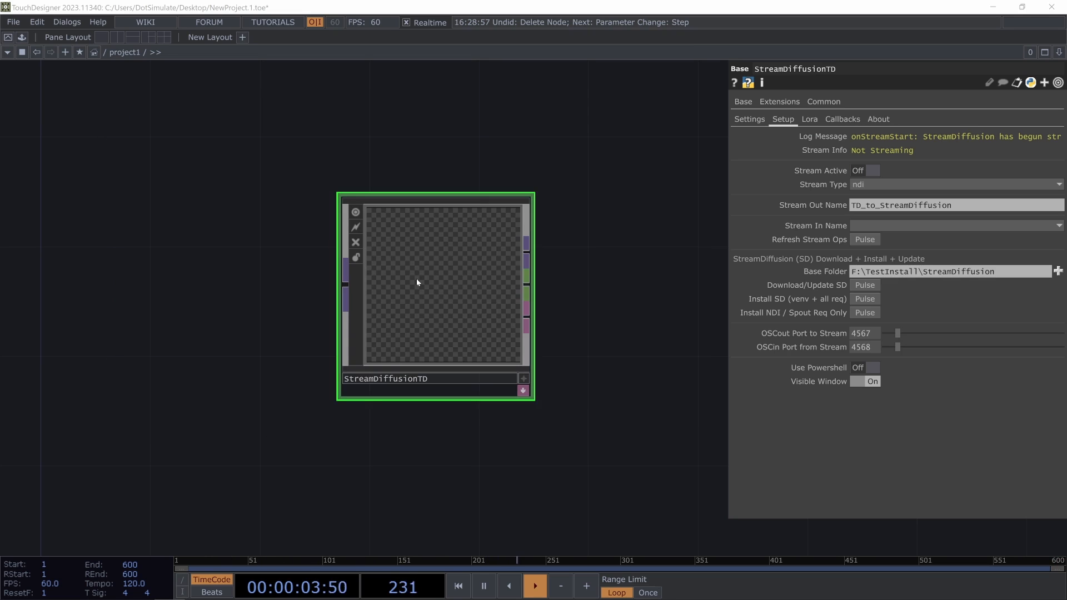
{"action": "left_click", "coordinate": [1057, 271]}
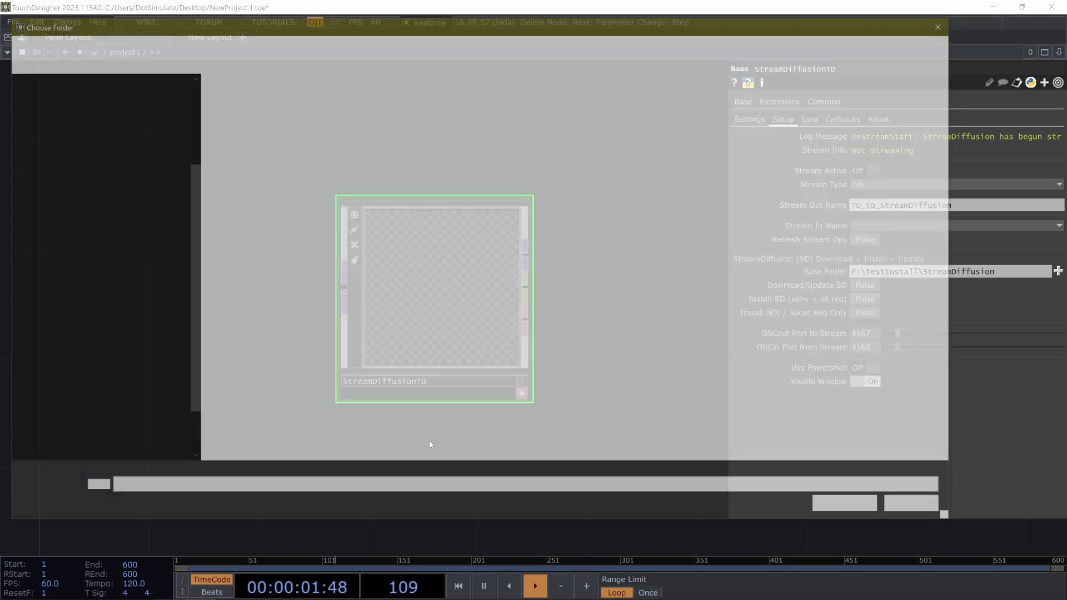
{"action": "left_click", "coordinate": [232, 236]}
{"action": "double_click", "coordinate": [232, 236]}
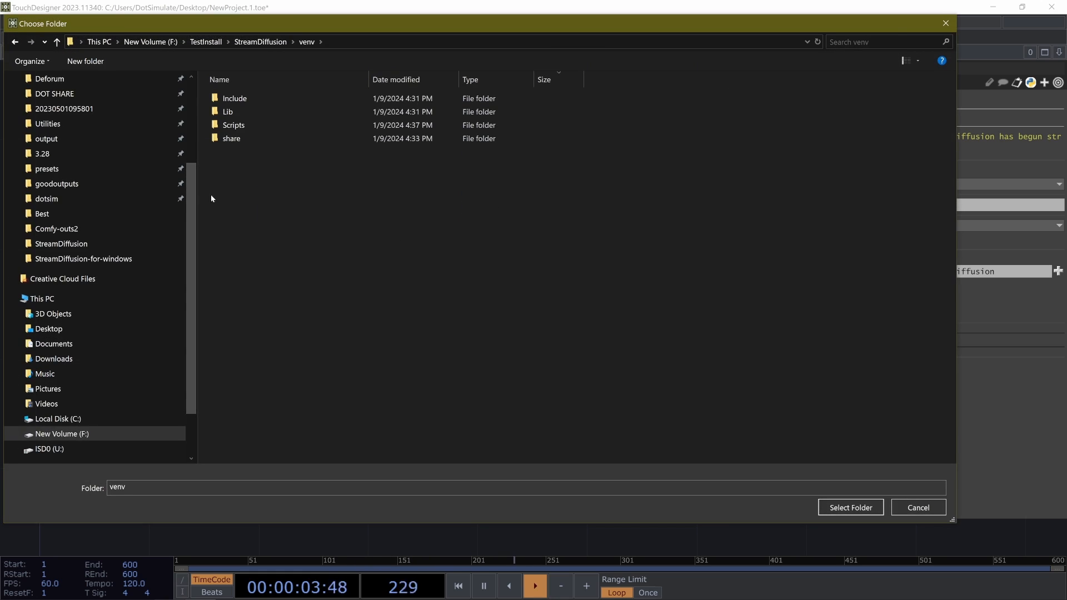
{"action": "double_click", "coordinate": [245, 113]}
{"action": "scroll", "coordinate": [333, 142], "scroll_direction": "down", "scroll_amount": 10}
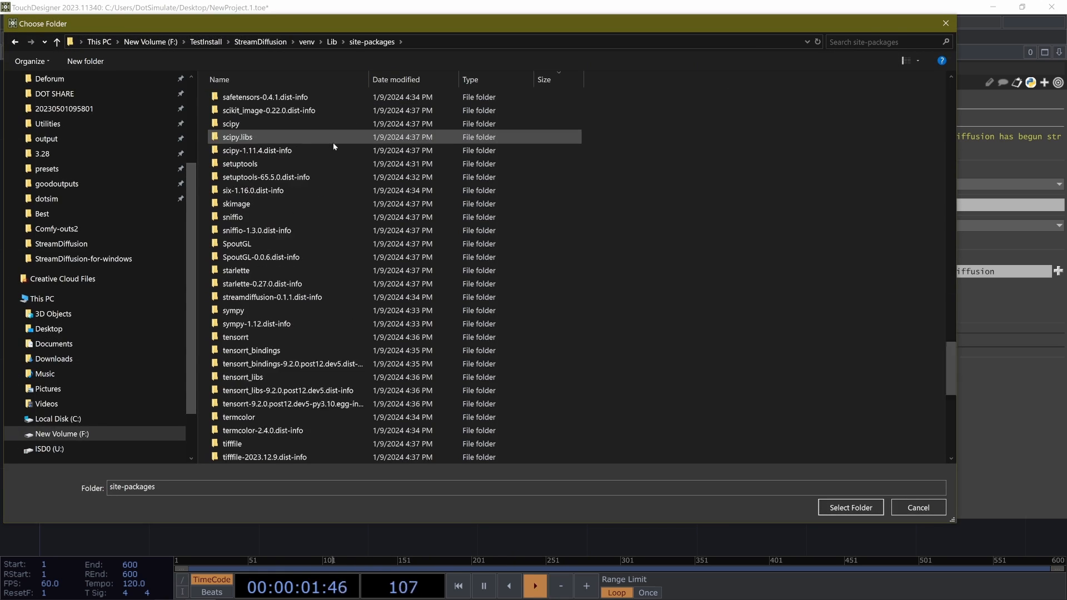
{"action": "scroll", "coordinate": [333, 143], "scroll_direction": "down", "scroll_amount": 5}
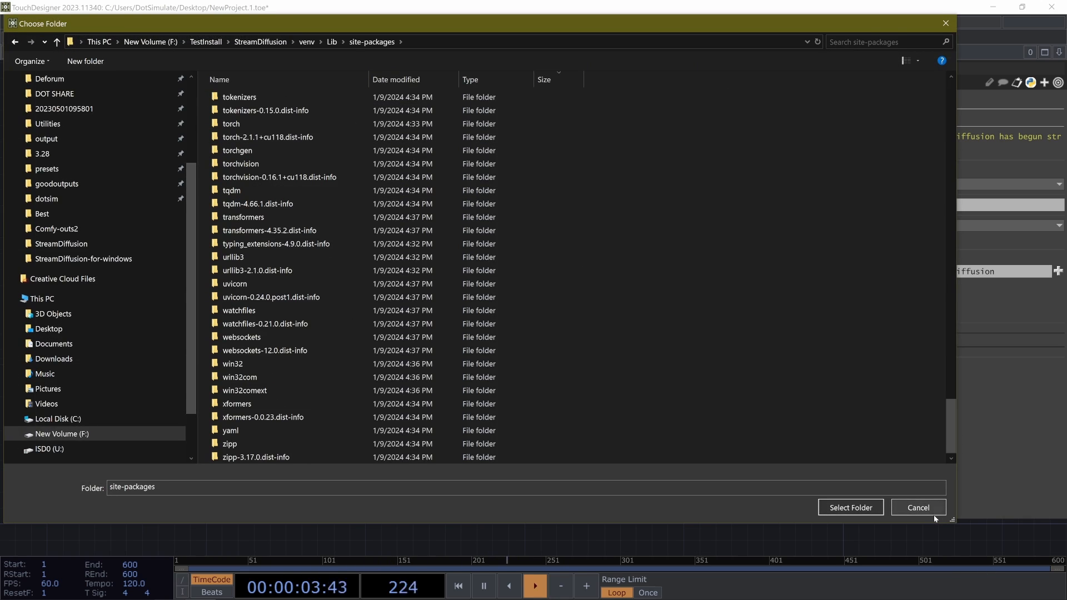
{"action": "left_click", "coordinate": [918, 508]}
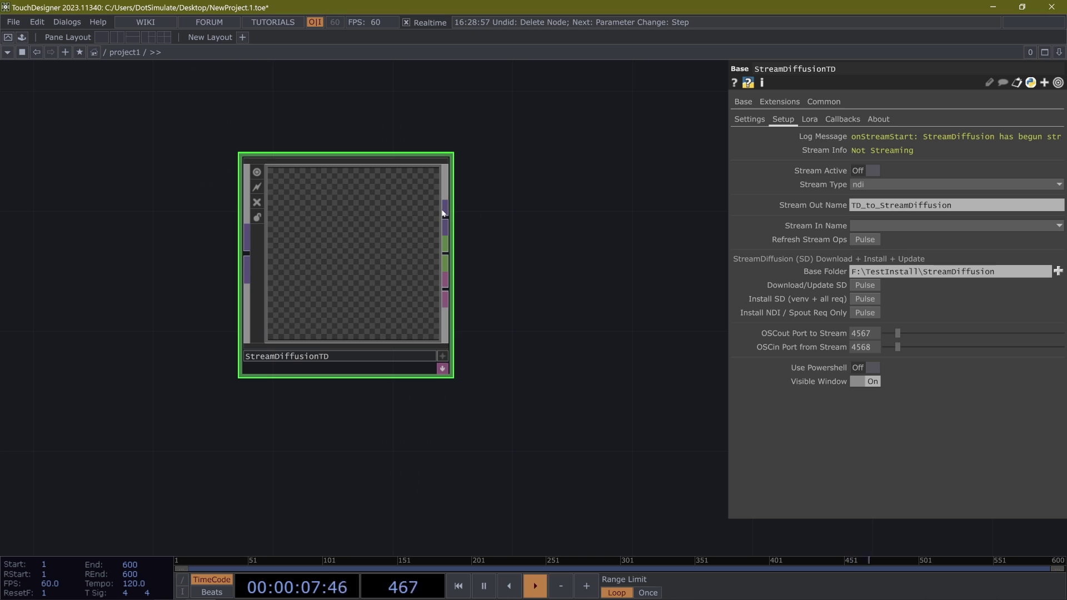
{"action": "left_click", "coordinate": [950, 270]}
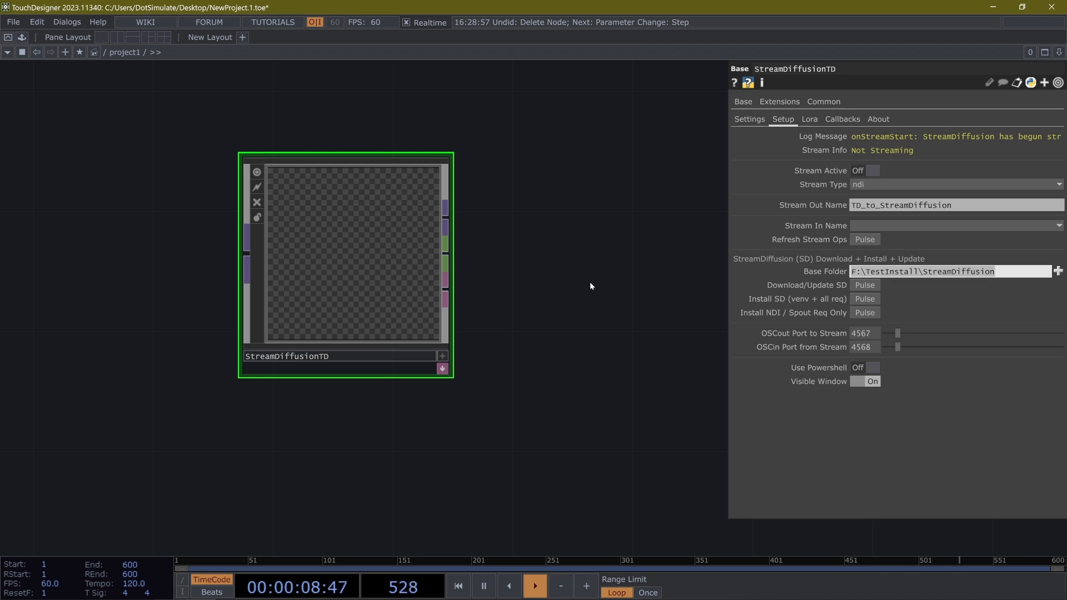
Review the Stream Type options and keep ndi selected.
{"action": "left_click", "coordinate": [589, 282]}
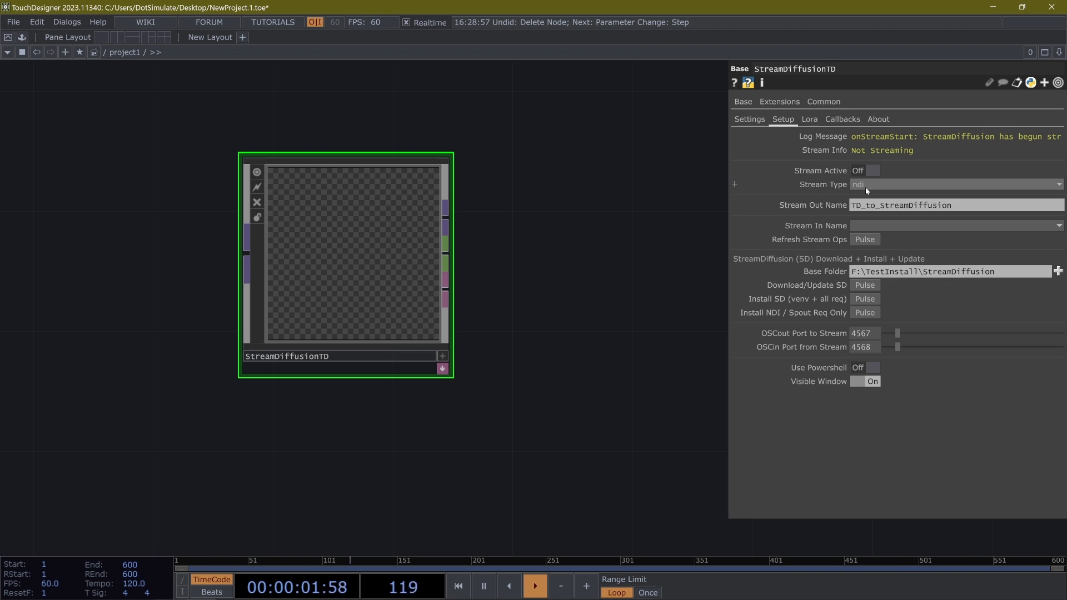
{"action": "left_click", "coordinate": [866, 187]}
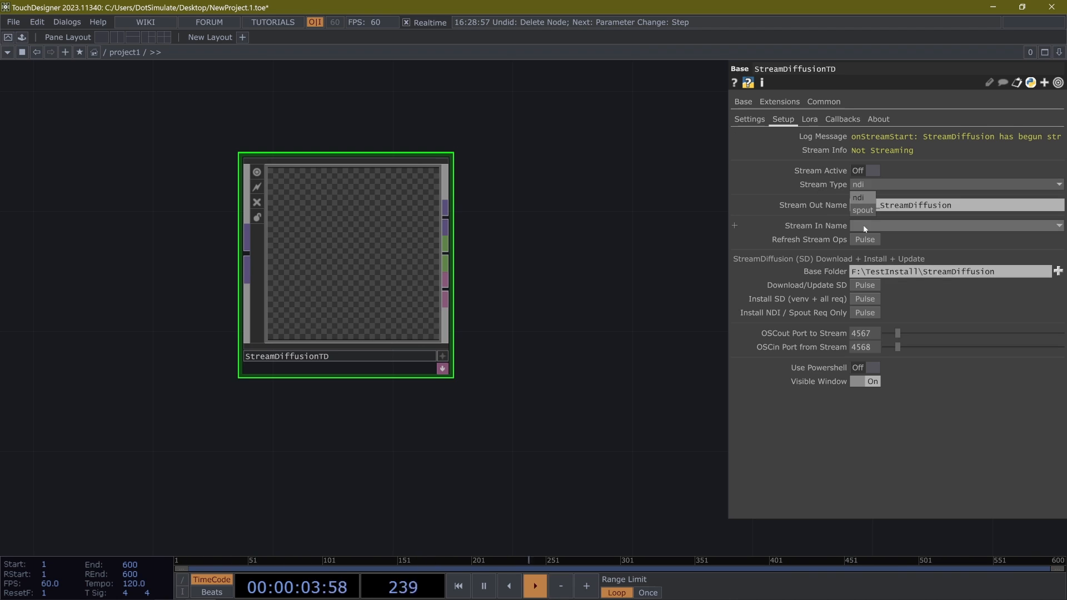
{"action": "left_click", "coordinate": [870, 188]}
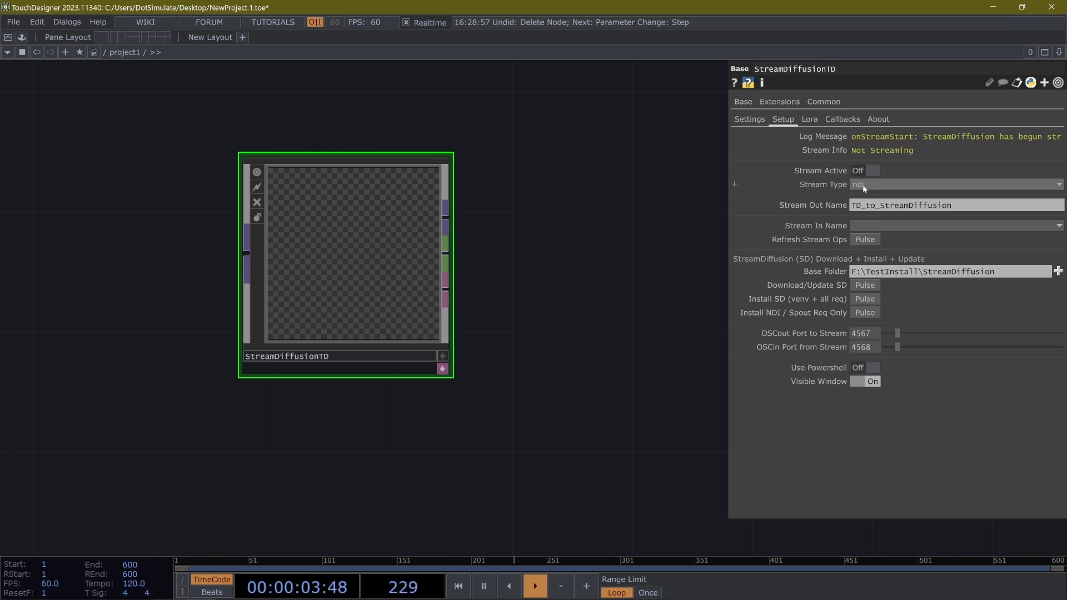
Show the Settings page with prompt, seed, step schedule and the sd-turbo model path.
{"action": "left_click", "coordinate": [749, 119]}
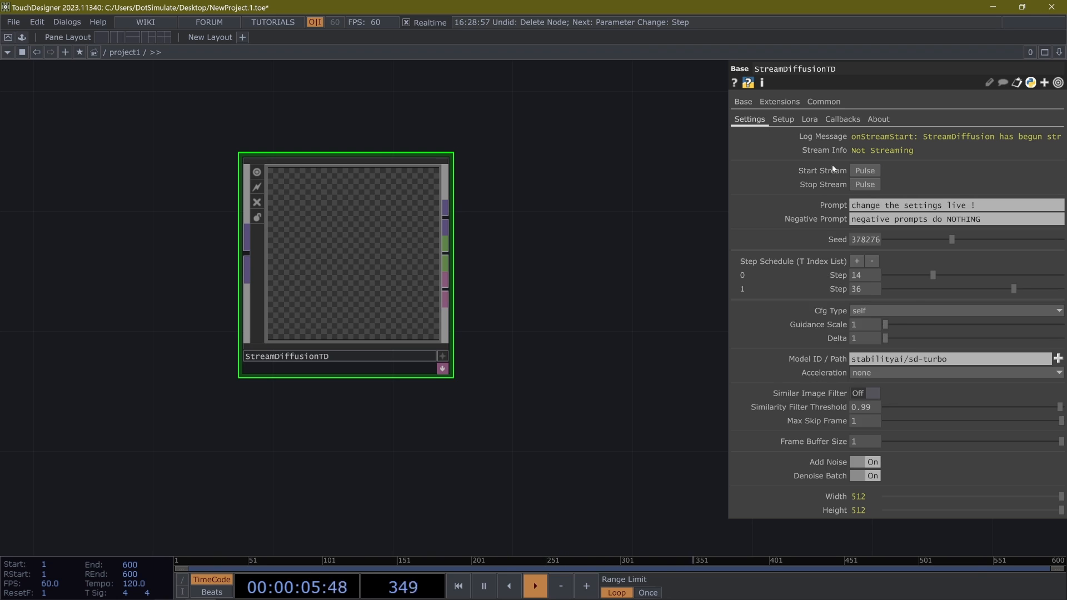
{"action": "left_click", "coordinate": [809, 364]}
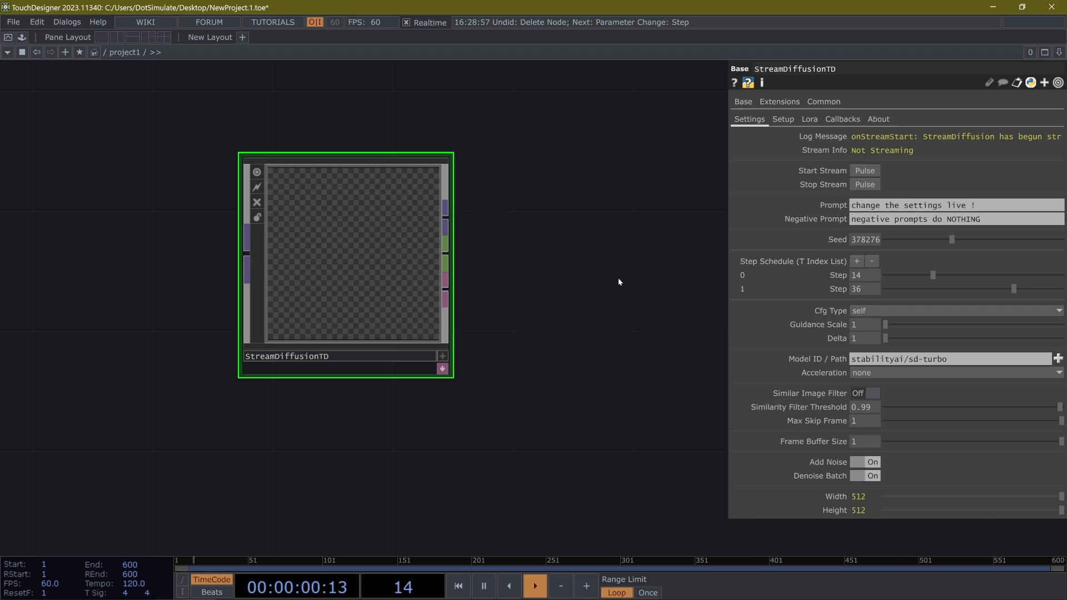
Adjust the Step Schedule to two entries and lower Step 0 to 10.
{"action": "left_click", "coordinate": [875, 261]}
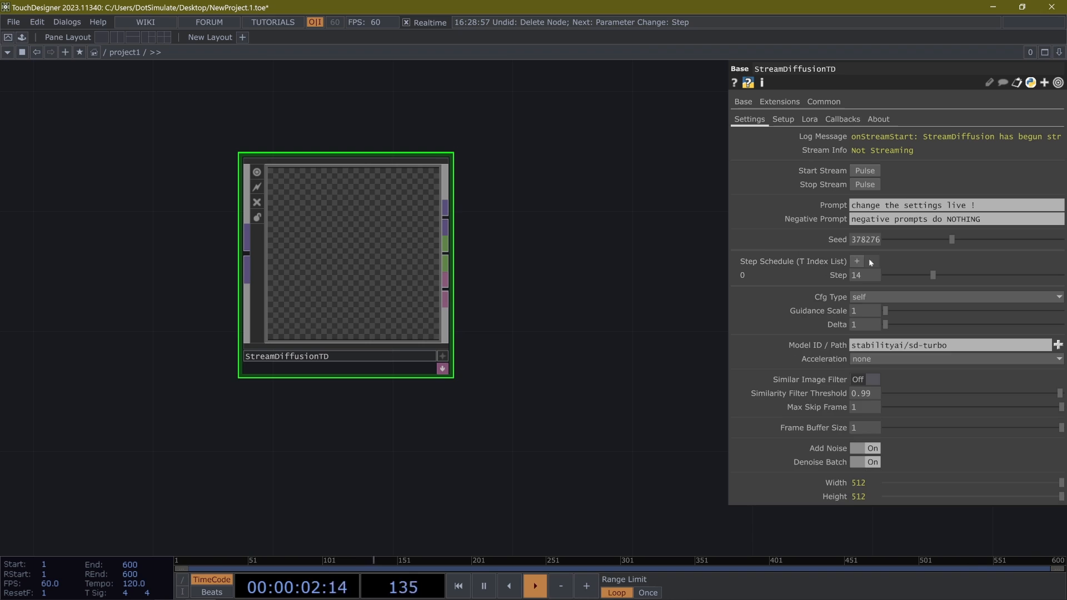
{"action": "left_click", "coordinate": [857, 262]}
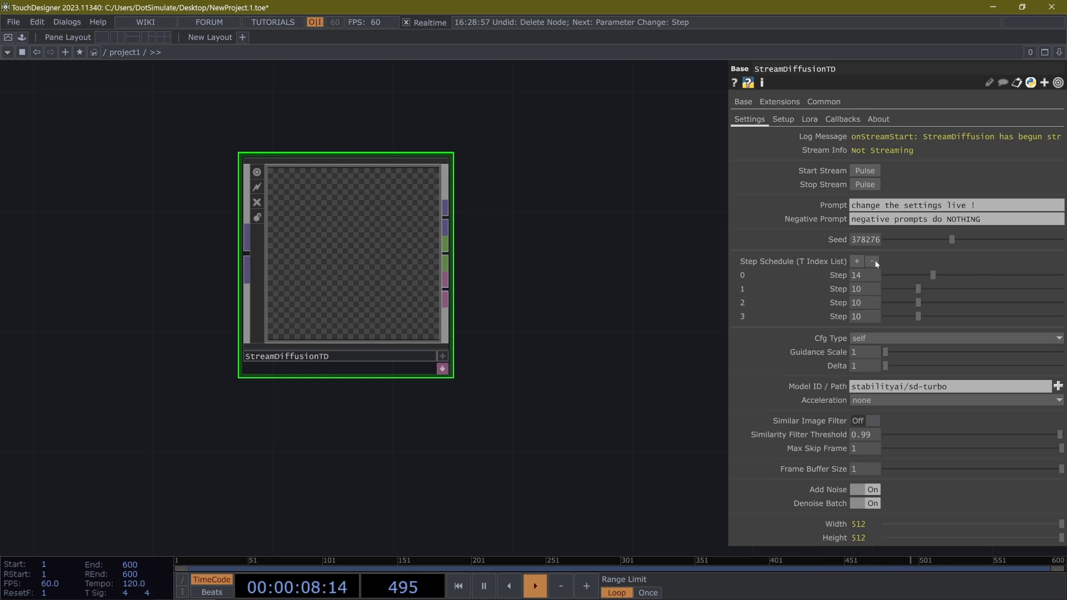
{"action": "left_click", "coordinate": [874, 261]}
{"action": "left_click", "coordinate": [874, 261]}
{"action": "mouse_move", "coordinate": [933, 275]}
{"action": "left_mouse_down"}
{"action": "mouse_move", "coordinate": [919, 275]}
{"action": "mouse_move", "coordinate": [1032, 289]}
{"action": "left_mouse_up"}
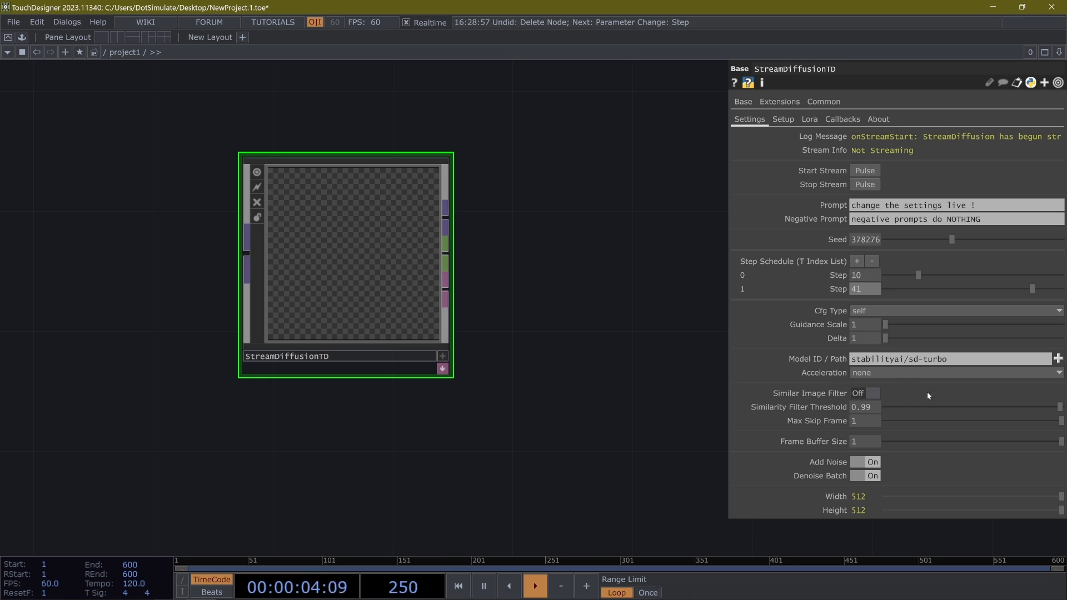
Glance at the Setup and Lora pages and return to Settings.
{"action": "left_click", "coordinate": [783, 118]}
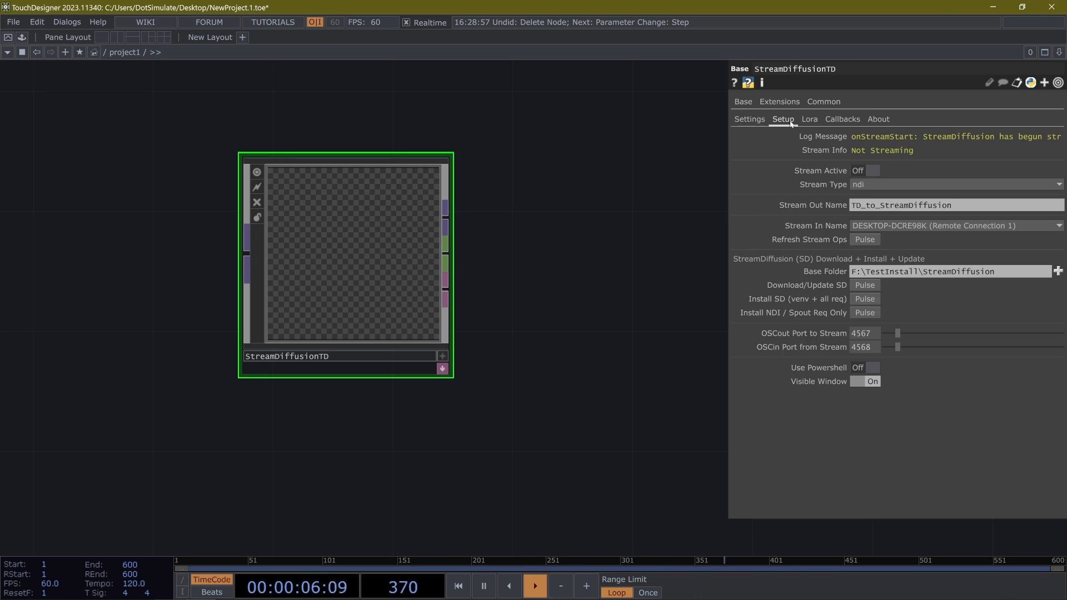
{"action": "left_click", "coordinate": [810, 118]}
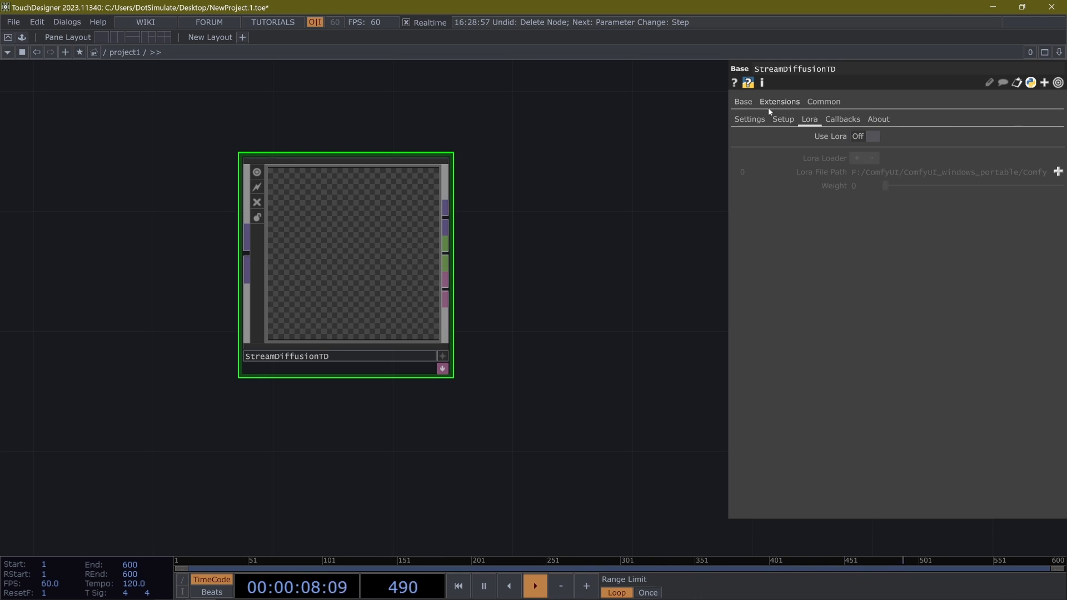
{"action": "left_click", "coordinate": [749, 118]}
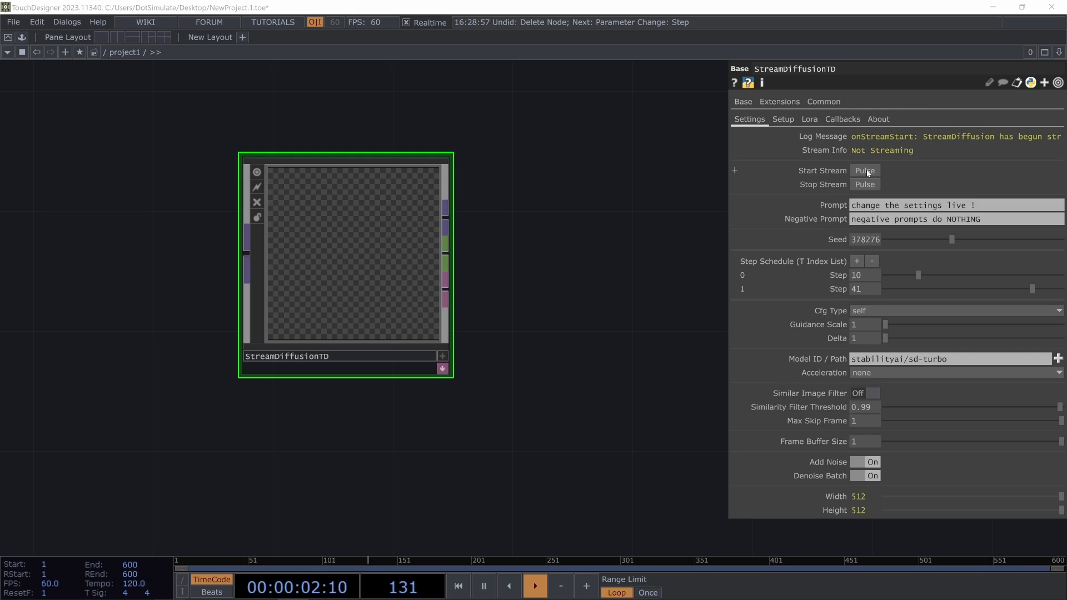
Move the StreamDiffusion console aside until streaming starts at about 17 fps, then dismiss it.
{"action": "left_click_drag", "start_coordinate": [412, 108], "coordinate": [618, 134]}
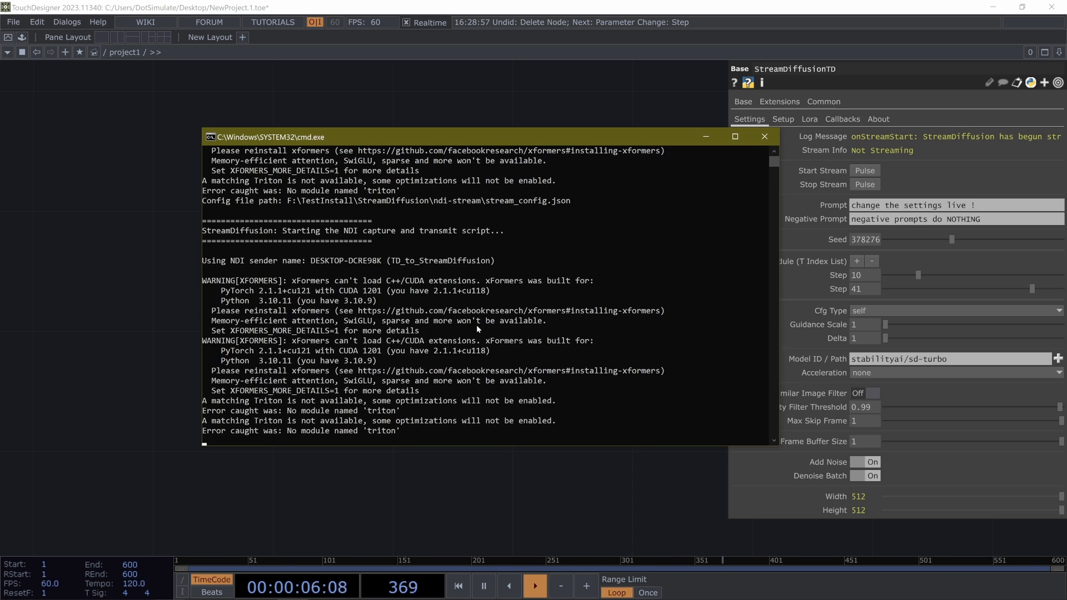
{"action": "left_click_drag", "start_coordinate": [395, 139], "coordinate": [290, 164]}
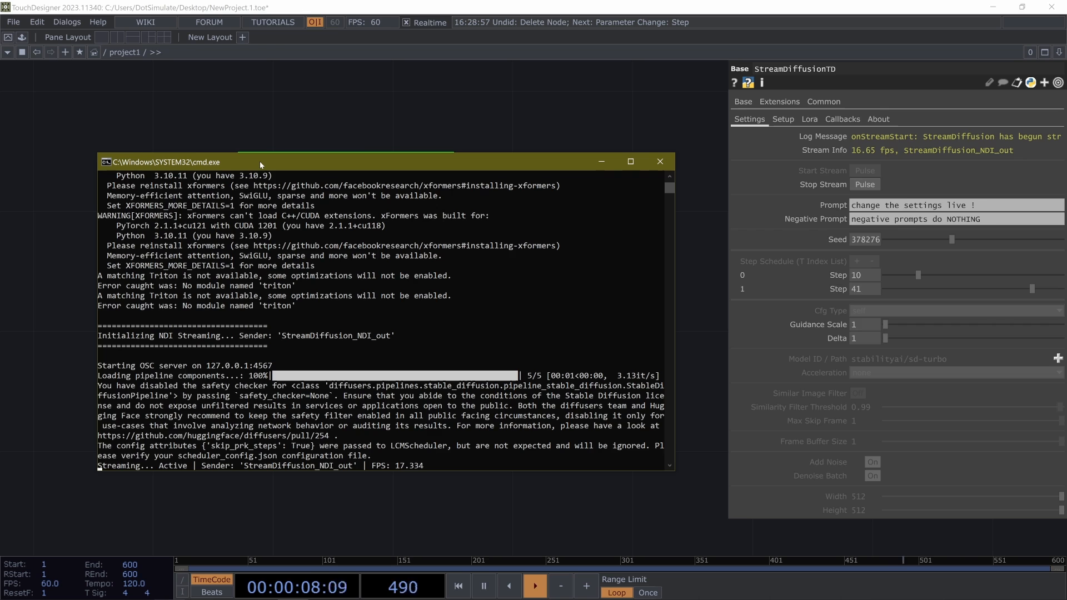
{"action": "left_click", "coordinate": [311, 137]}
{"action": "scroll", "coordinate": [443, 187], "scroll_direction": "down", "scroll_amount": 5}
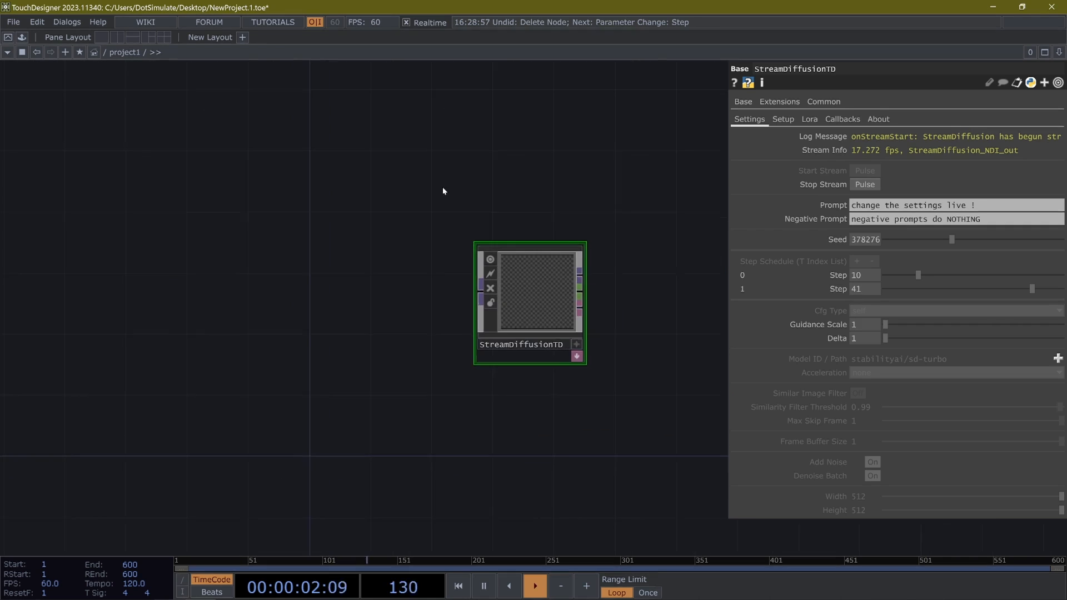
{"action": "scroll", "coordinate": [500, 234], "scroll_direction": "up", "scroll_amount": 3}
Show the stream setup options and bring up the OP Create Dialog.
{"action": "left_click", "coordinate": [963, 150]}
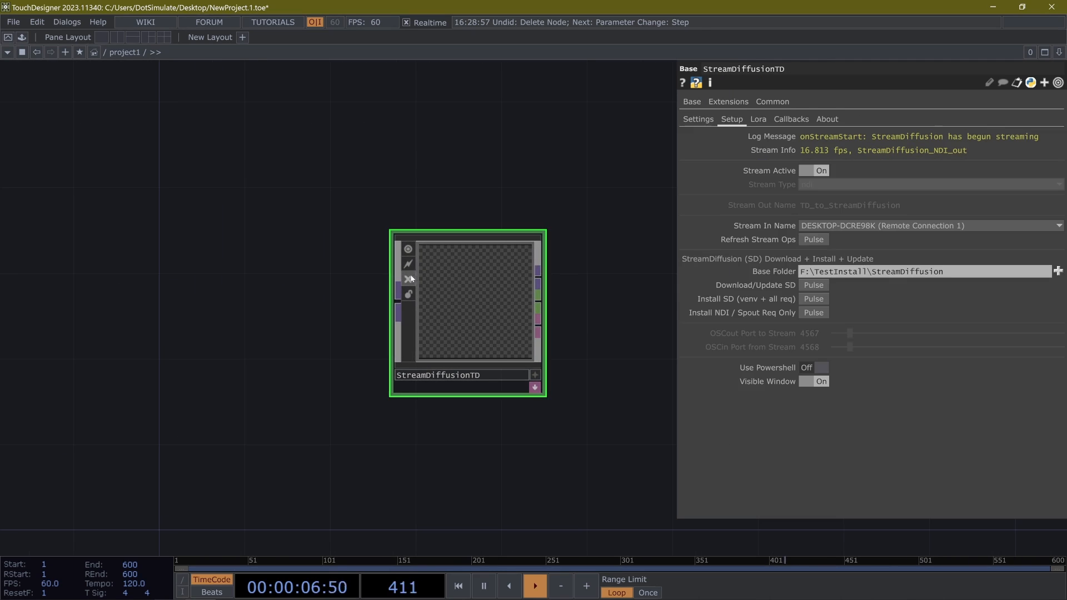
{"action": "key", "text": "Tab"}
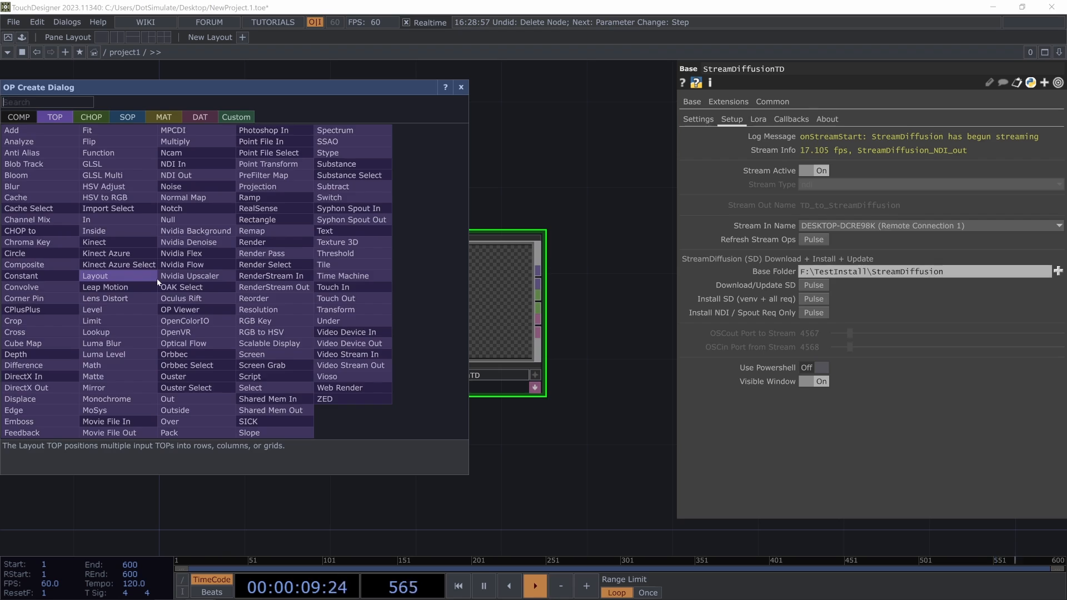
{"action": "type", "text": "noise"}
Add a Noise TOP noise1 and wire its output into StreamDiffusionTD.
{"action": "key", "text": "Return"}
{"action": "left_click", "coordinate": [202, 271]}
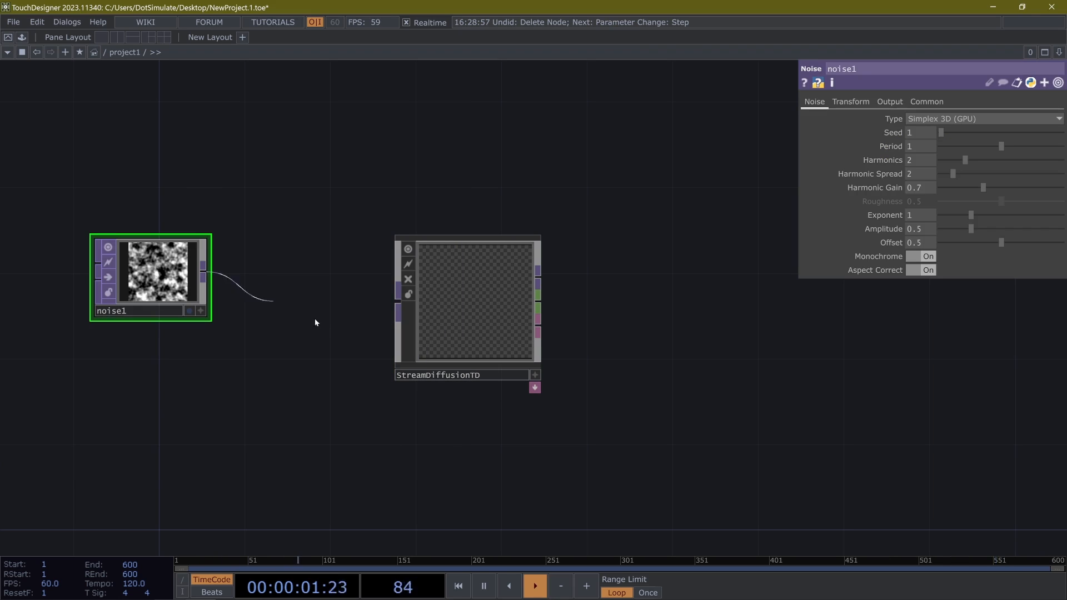
{"action": "left_click", "coordinate": [455, 302]}
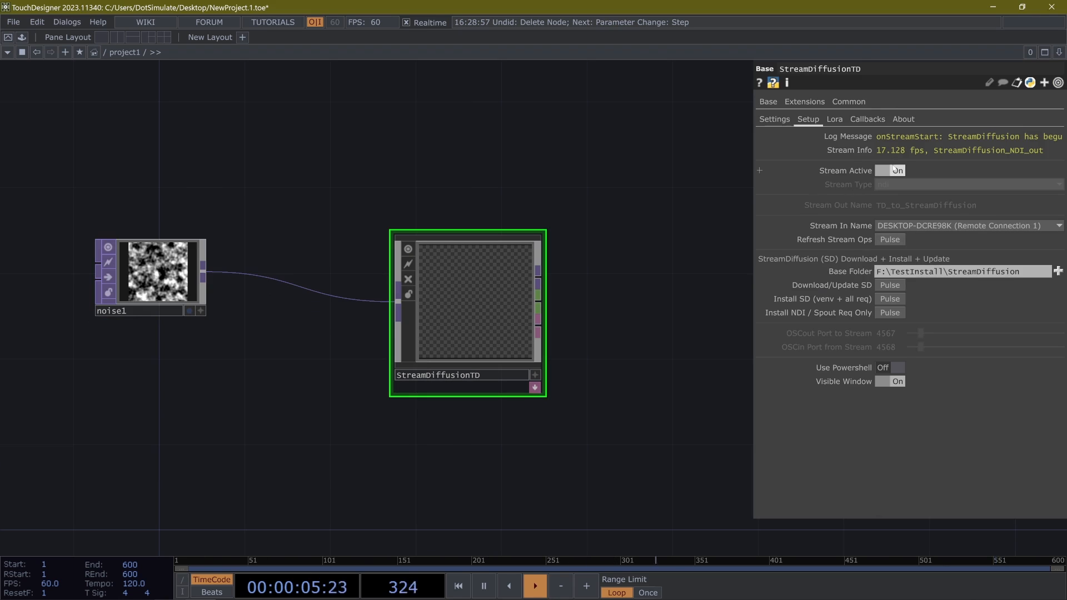
Set Stream In Name to DESKTOP-DCRE98K (StreamDiffusion_NDI_out) so generated imagery appears.
{"action": "left_click", "coordinate": [932, 227]}
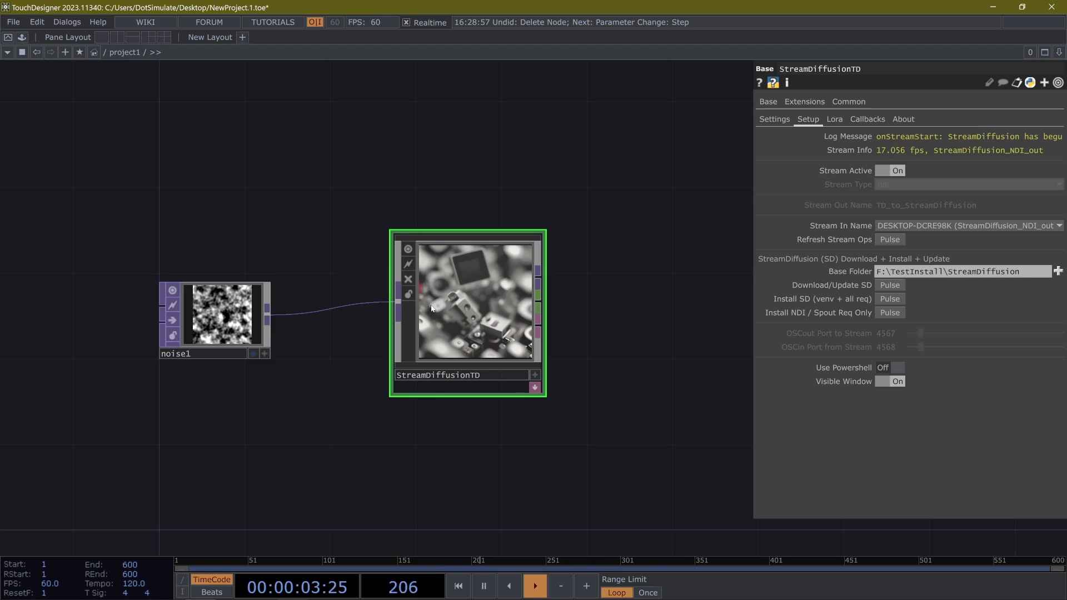
{"action": "scroll", "coordinate": [512, 303], "scroll_direction": "up", "scroll_amount": 3}
{"action": "scroll", "coordinate": [511, 303], "scroll_direction": "down", "scroll_amount": 2}
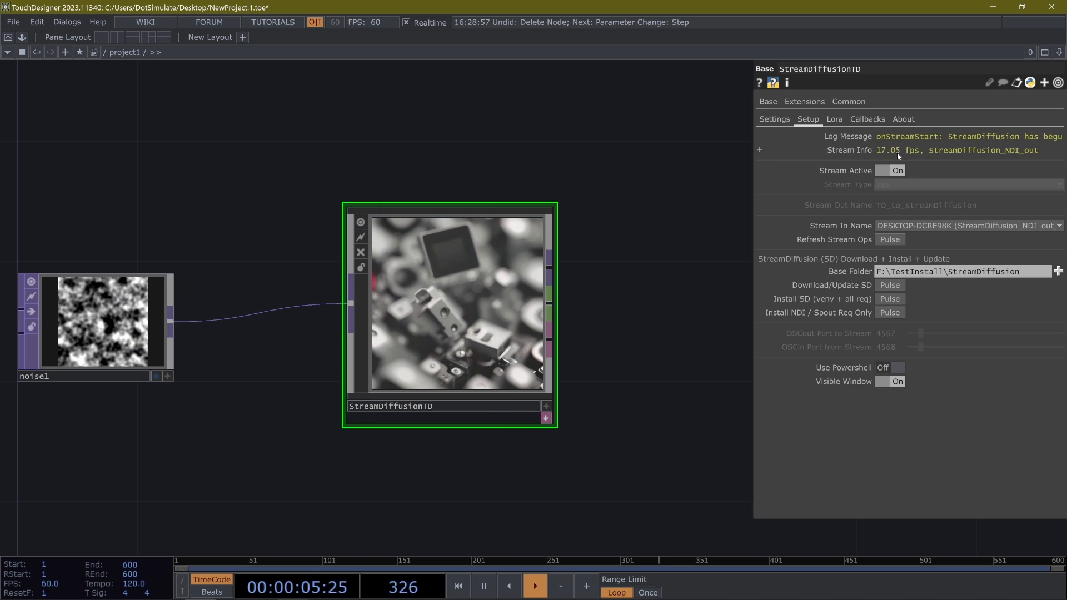
{"action": "left_click", "coordinate": [94, 323]}
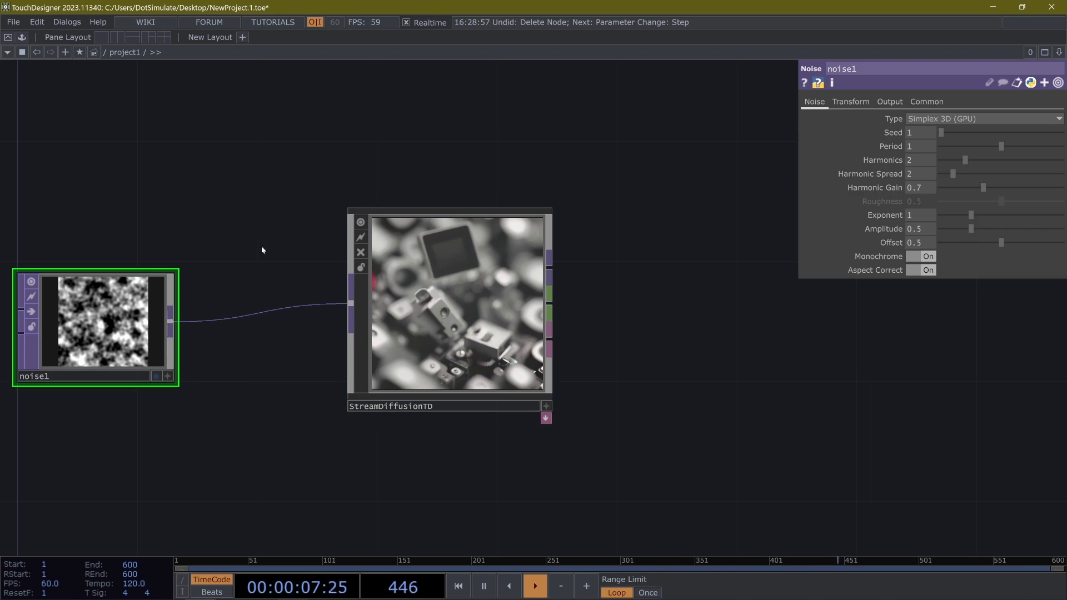
Lower noise1's period and reduce its exponent to 0.66 for colourful high-harmonic noise.
{"action": "mouse_move", "coordinate": [1002, 147]}
{"action": "left_mouse_down"}
{"action": "mouse_move", "coordinate": [958, 147]}
{"action": "mouse_move", "coordinate": [1052, 148]}
{"action": "mouse_move", "coordinate": [972, 147]}
{"action": "left_mouse_up"}
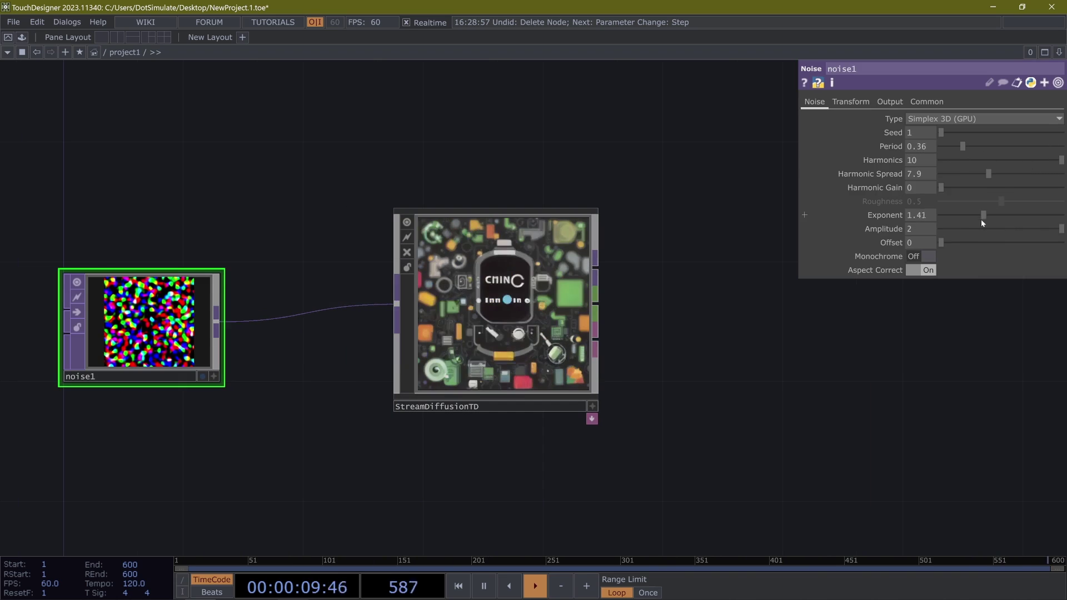
{"action": "left_click_drag", "start_coordinate": [971, 215], "coordinate": [957, 218]}
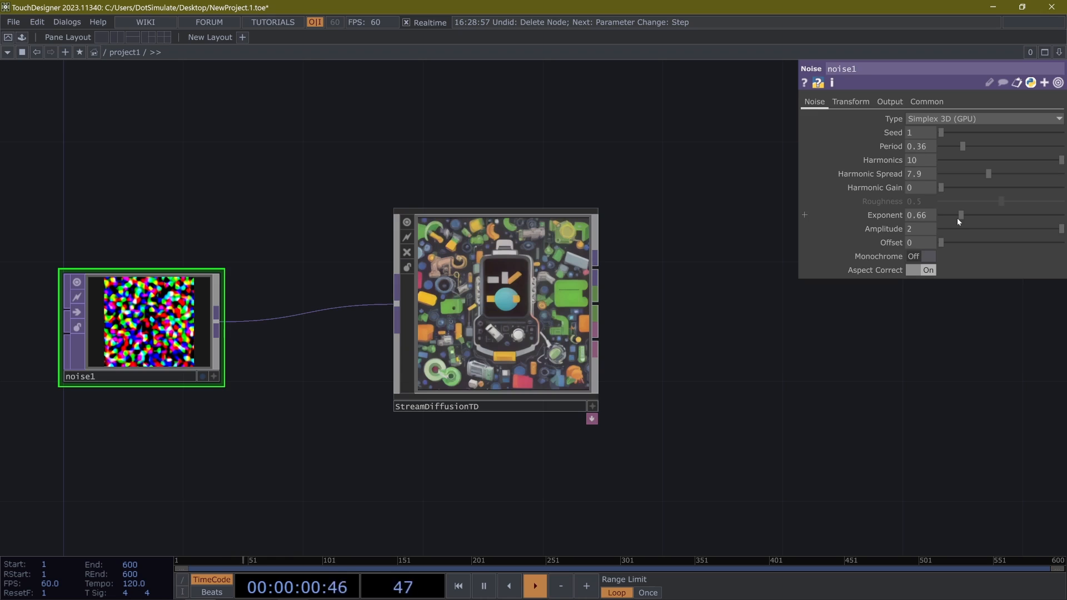
{"action": "left_click", "coordinate": [424, 410]}
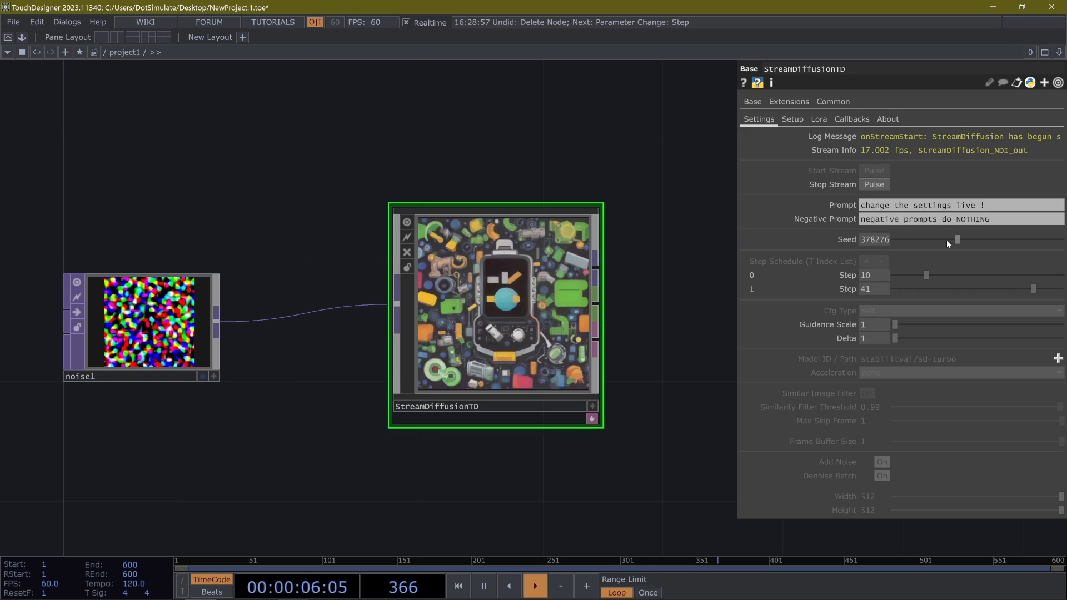
Set the seed to 299625, producing a poster-like image of hands holding a phone.
{"action": "mouse_move", "coordinate": [947, 240]}
{"action": "left_mouse_down"}
{"action": "mouse_move", "coordinate": [920, 243]}
{"action": "mouse_move", "coordinate": [1006, 241]}
{"action": "mouse_move", "coordinate": [896, 240]}
{"action": "mouse_move", "coordinate": [1031, 241]}
{"action": "left_mouse_up"}
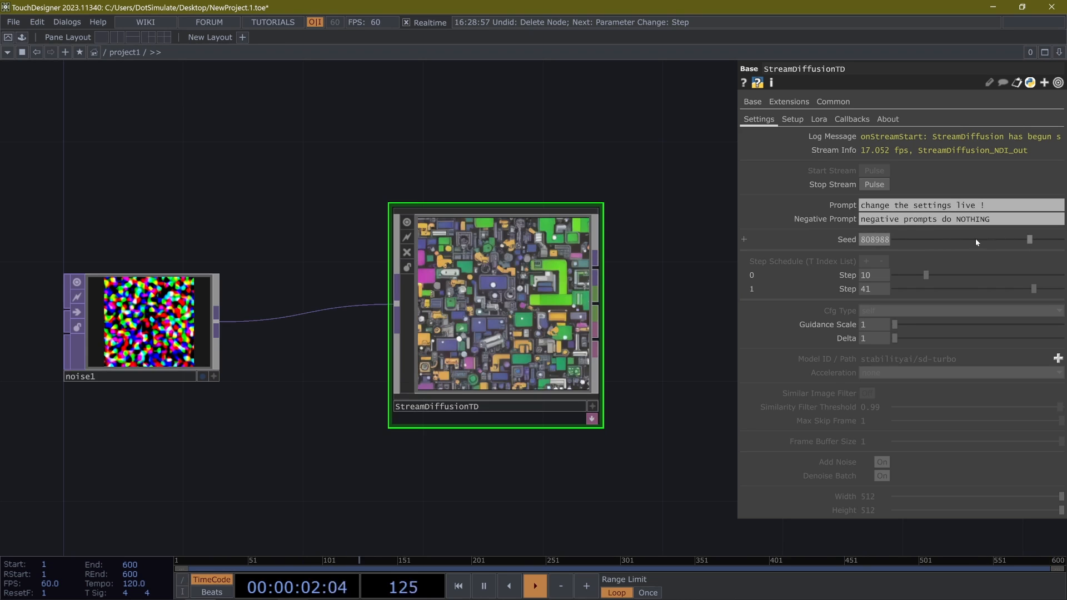
{"action": "left_click", "coordinate": [947, 239]}
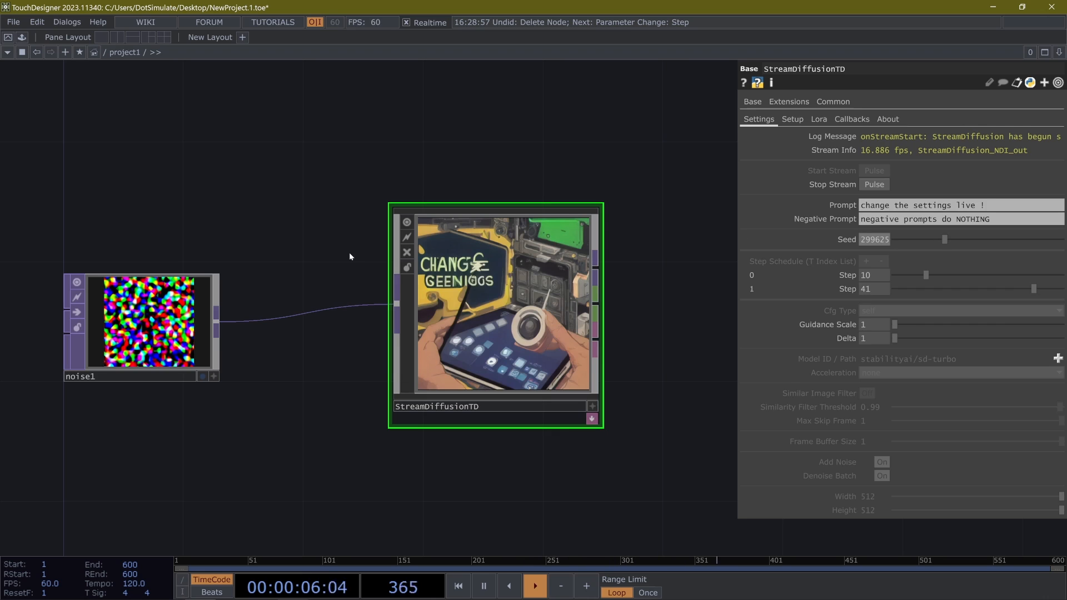
{"action": "left_click", "coordinate": [959, 205]}
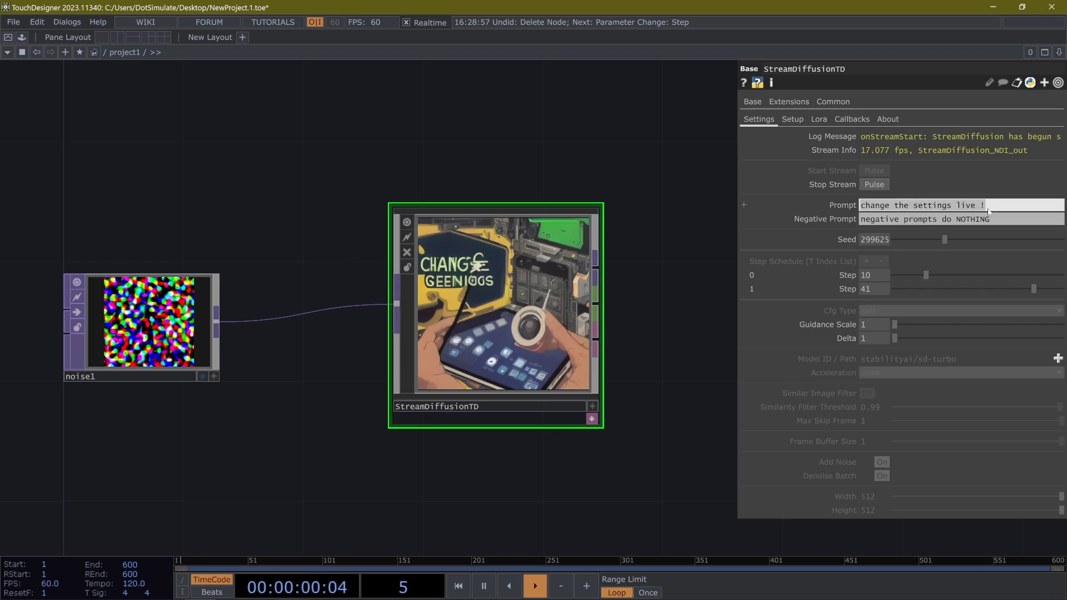
Replace the prompt with "whatever comes to mind", then begin editing noise1's Translate Z.
{"action": "key", "text": "ctrl+a"}
{"action": "type", "text": "what"}
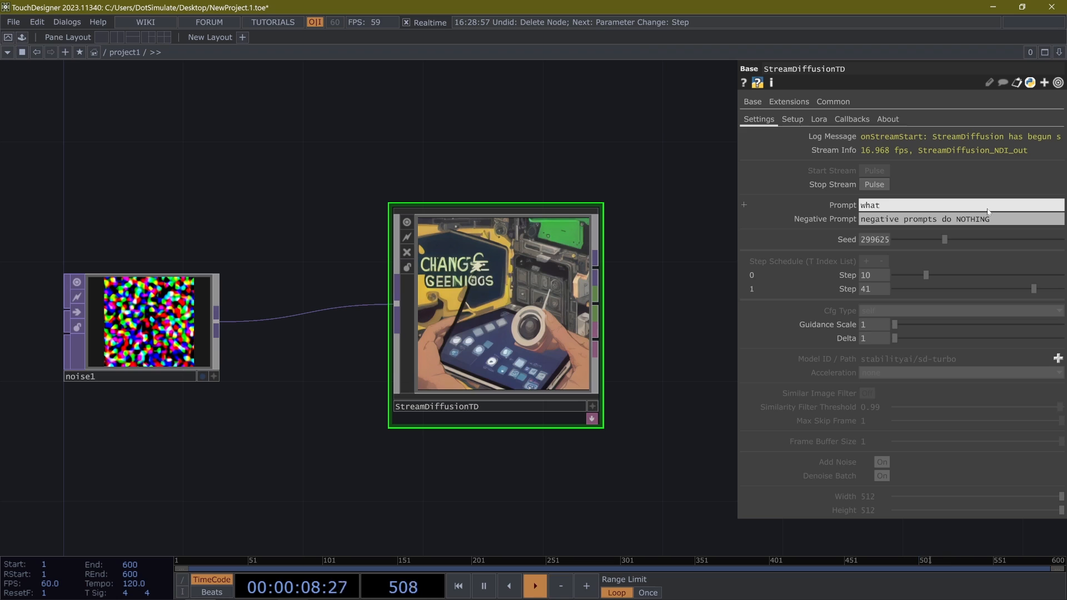
{"action": "type", "text": "ever comes to m"}
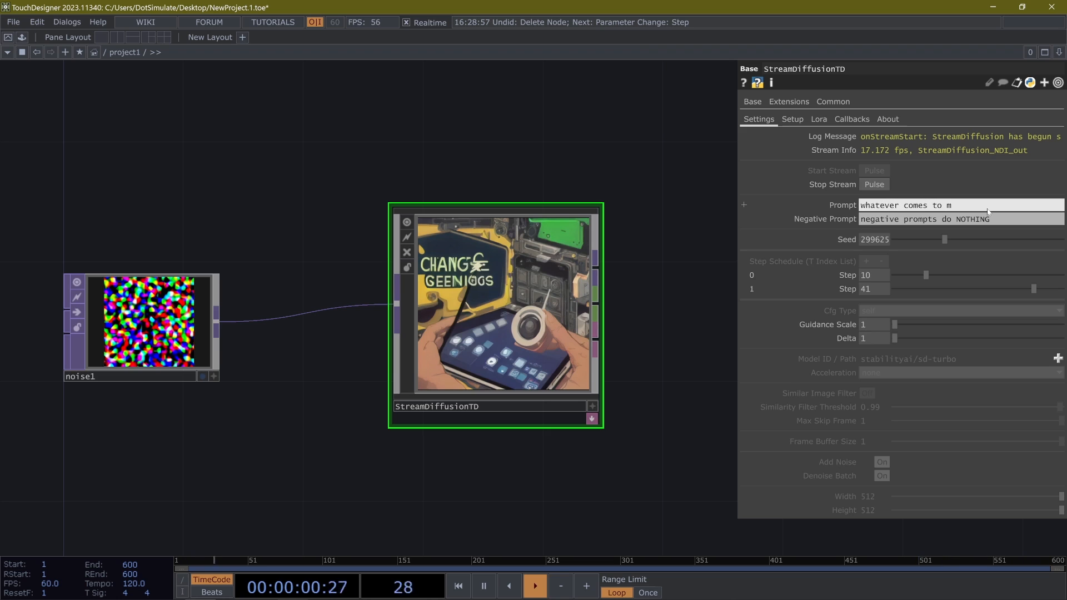
{"action": "key", "text": "BackSpace"}
{"action": "key", "text": "BackSpace"}
{"action": "key", "text": "Return"}
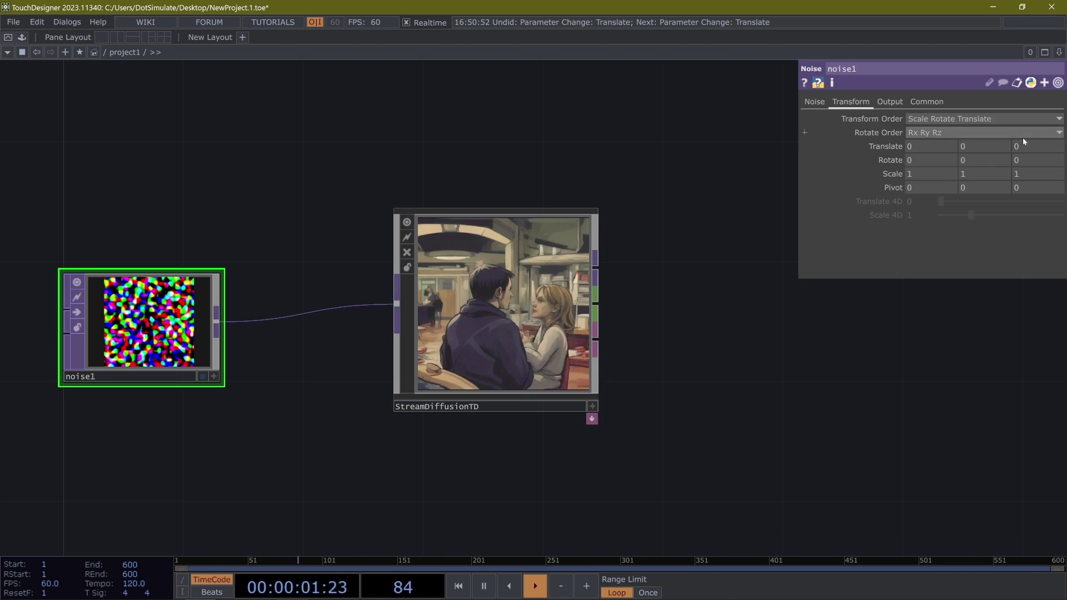
{"action": "left_click", "coordinate": [1021, 147]}
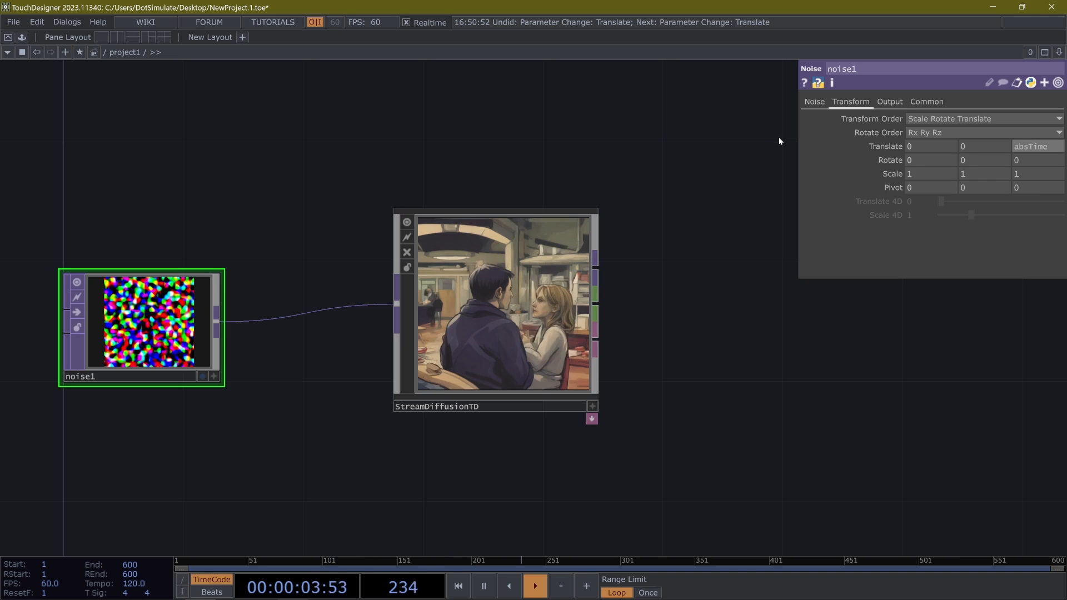
{"action": "type", "text": "me.seconds"}
Set noise1 Translate Z to absTime.seconds*.1 so the noise drifts slowly.
{"action": "key", "text": "Return"}
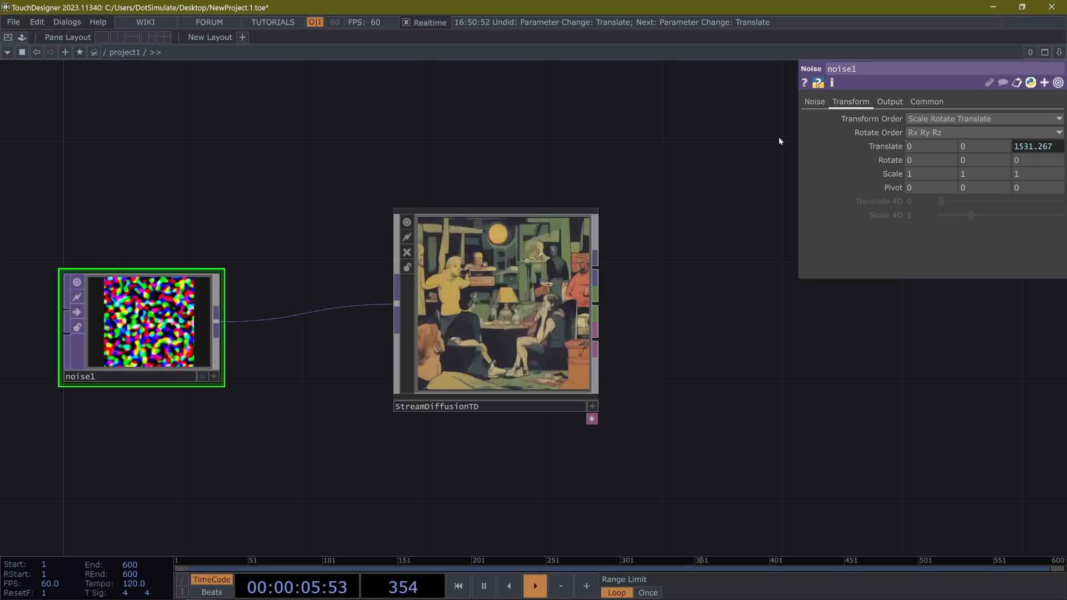
{"action": "left_click", "coordinate": [886, 146]}
{"action": "type", "text": "absTime.seconds"}
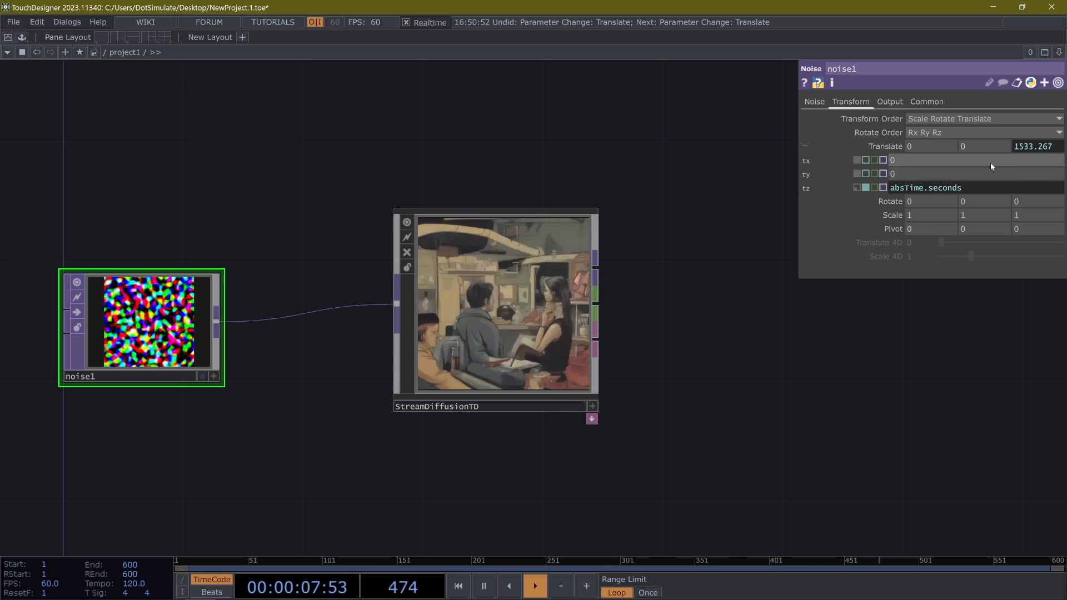
{"action": "type", "text": "*.1"}
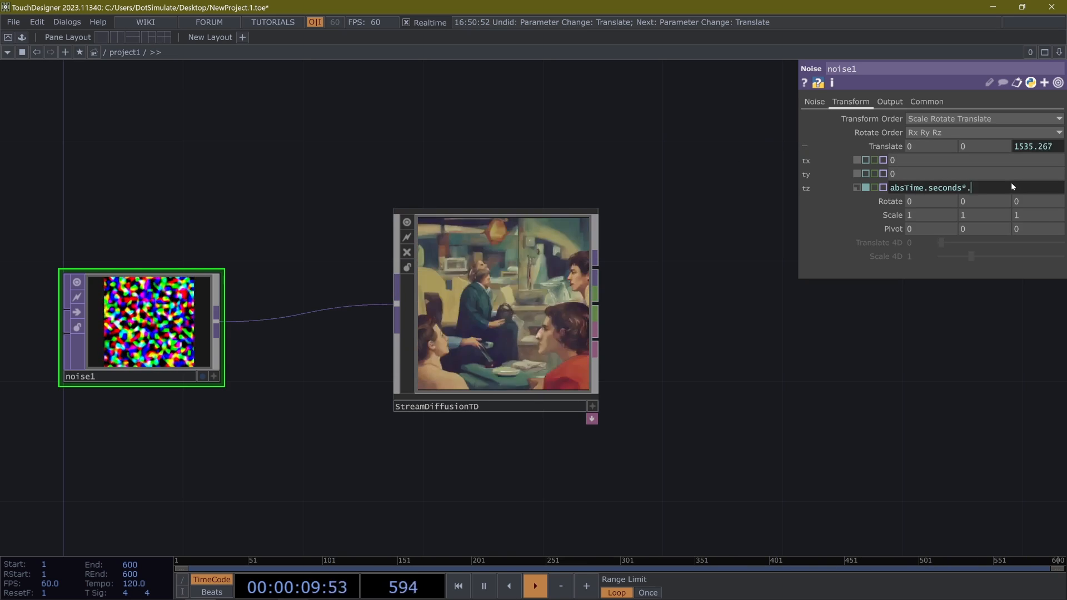
{"action": "key", "text": "Return"}
Append "high quality" to the StreamDiffusionTD prompt and bring up the OP Create dialog.
{"action": "left_click", "coordinate": [497, 325]}
{"action": "type", "text": "whatever comes to mind."}
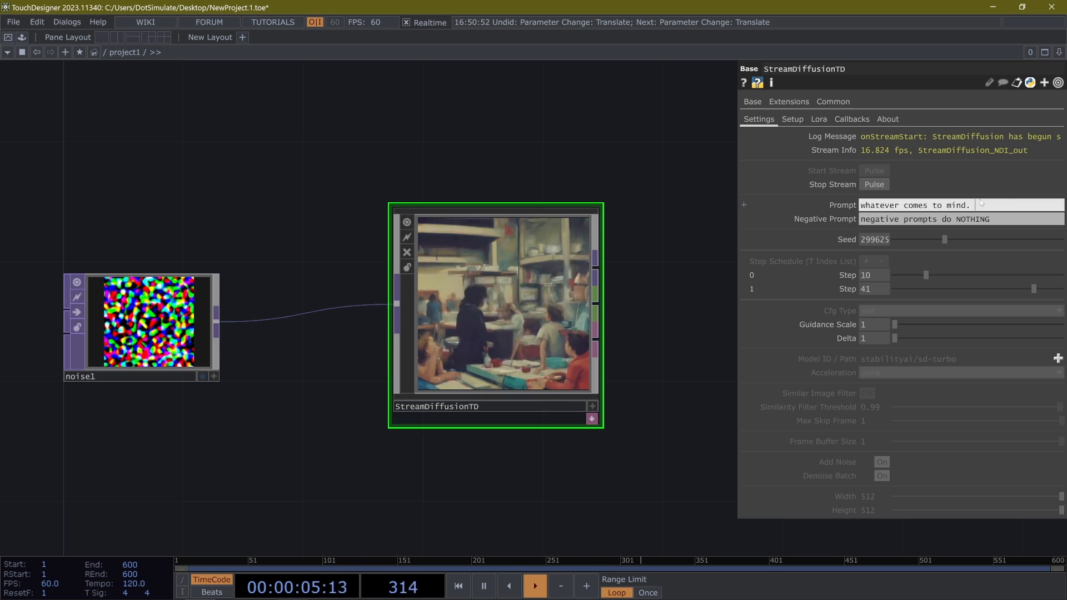
{"action": "type", "text": "high quality"}
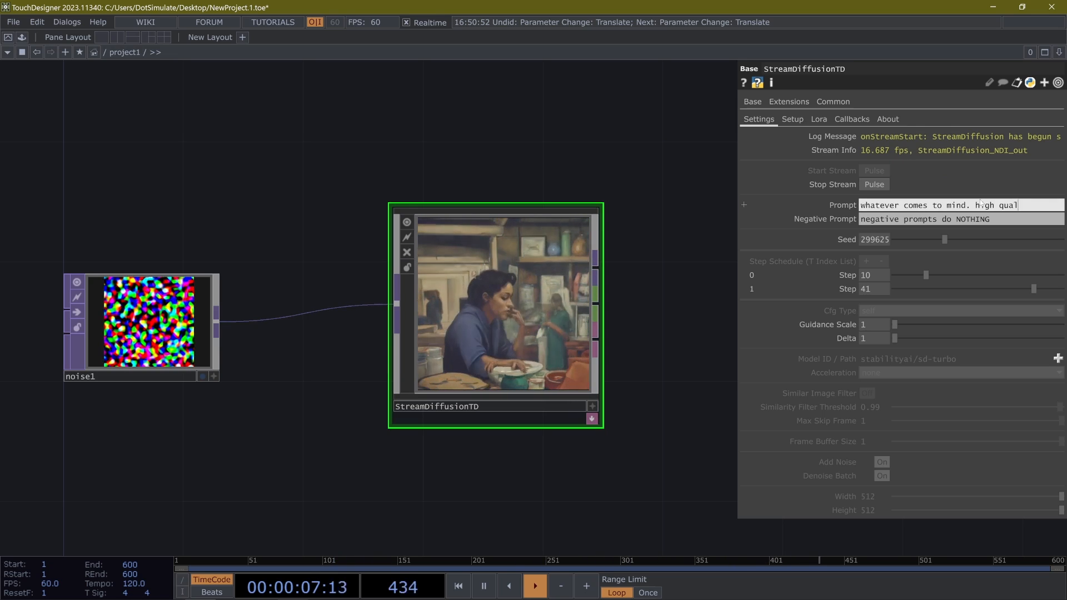
{"action": "key", "text": "Return"}
{"action": "scroll", "coordinate": [289, 431], "scroll_direction": "down", "scroll_amount": 2}
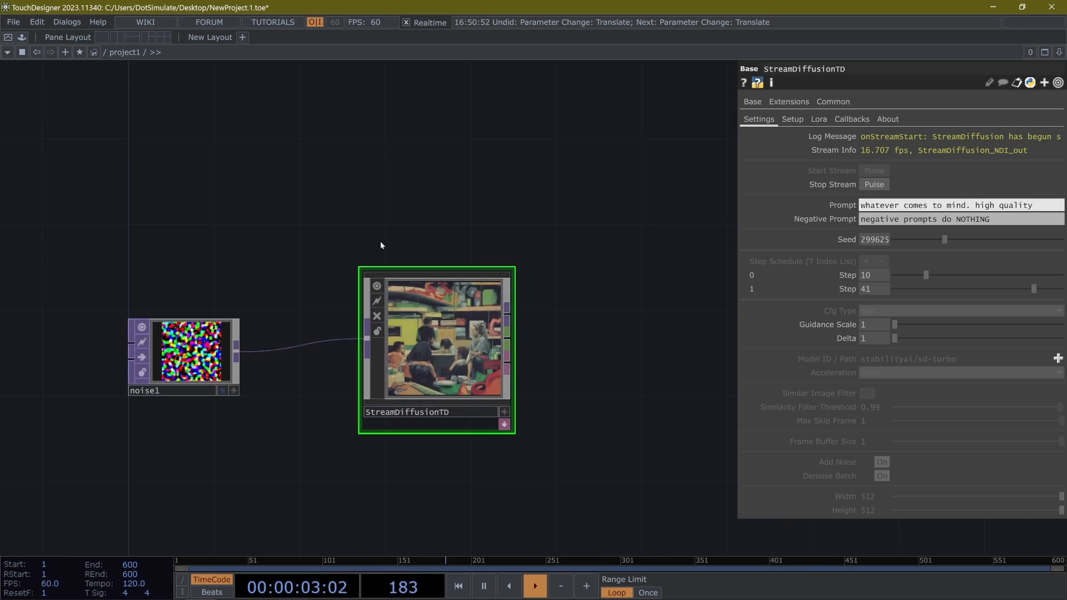
{"action": "left_click_drag", "start_coordinate": [395, 230], "coordinate": [352, 293]}
{"action": "double_click", "coordinate": [318, 215]}
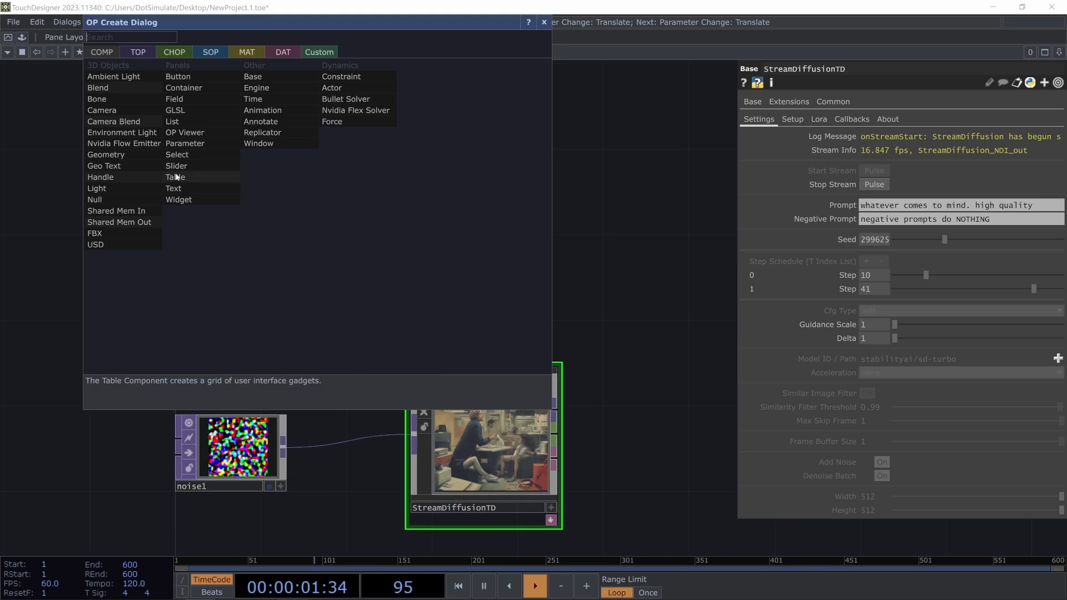
Add a Text TOP above the network.
{"action": "left_click", "coordinate": [175, 190]}
{"action": "left_click", "coordinate": [476, 213]}
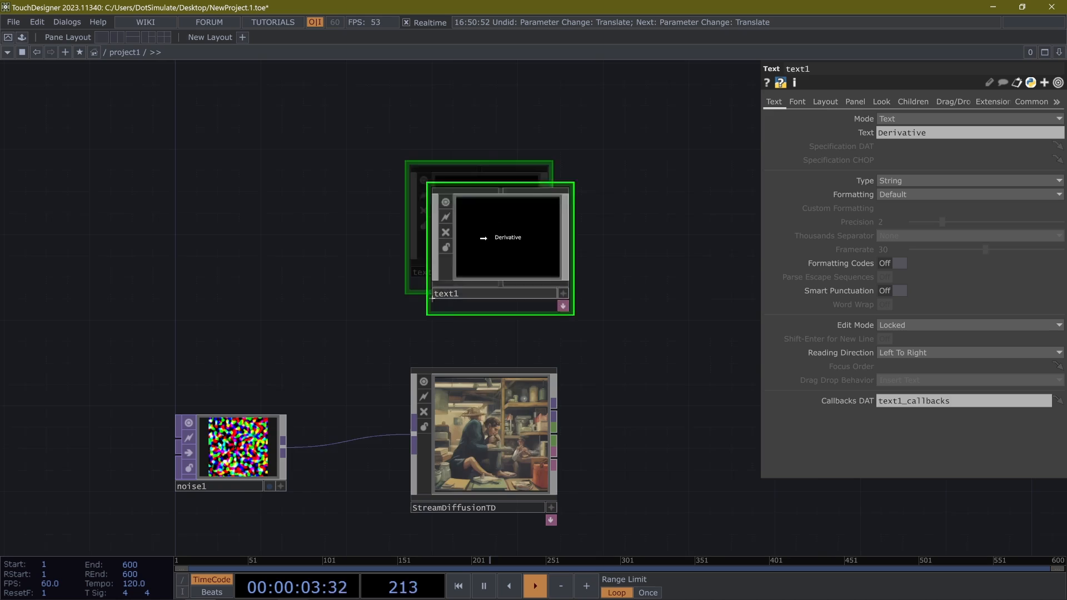
{"action": "left_click_drag", "start_coordinate": [685, 396], "coordinate": [656, 366]}
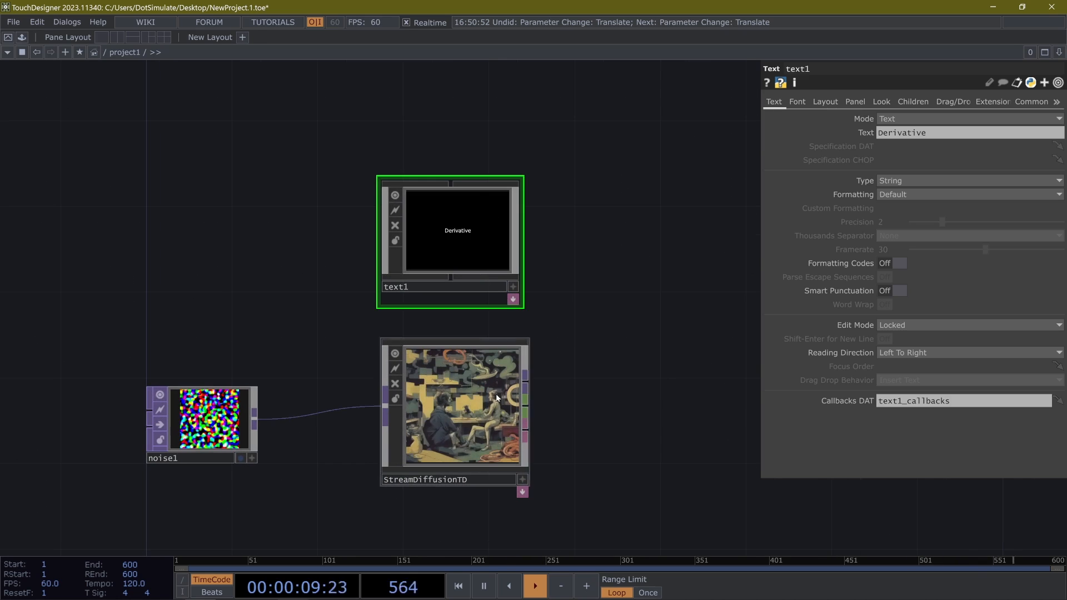
Make the text Multi Line with Word Wrap on and Edit Mode Editable (Continuous Update).
{"action": "left_click", "coordinate": [968, 180]}
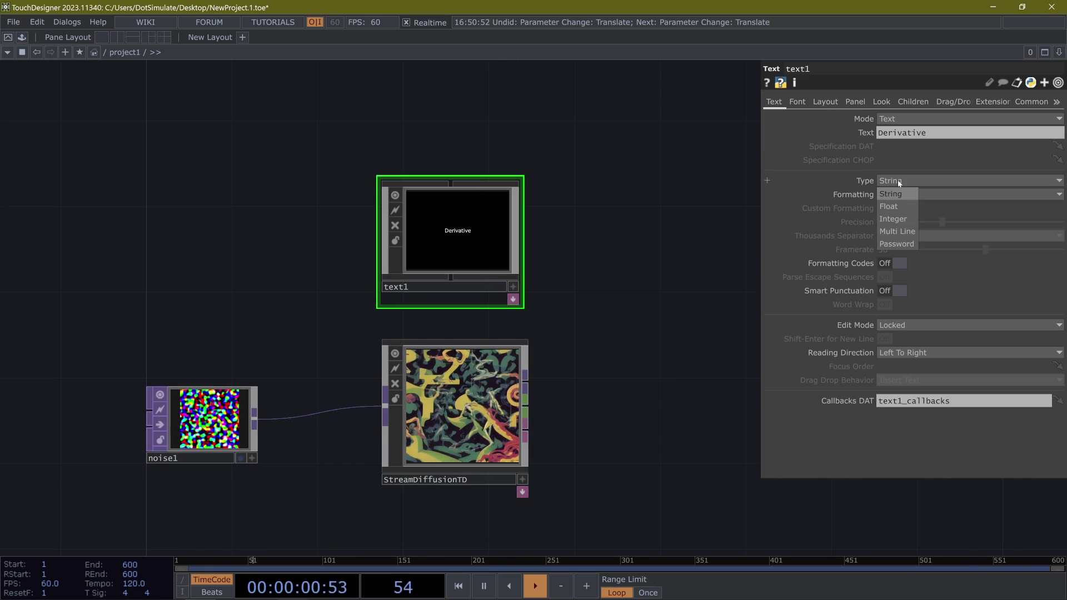
{"action": "left_click", "coordinate": [896, 235]}
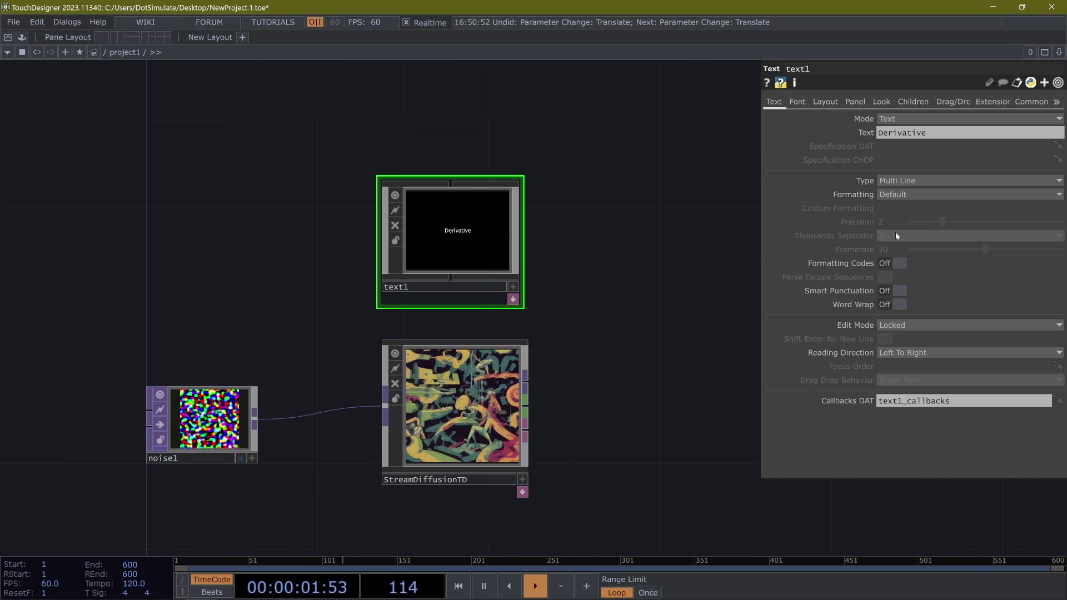
{"action": "left_click", "coordinate": [899, 304]}
{"action": "left_click", "coordinate": [967, 324]}
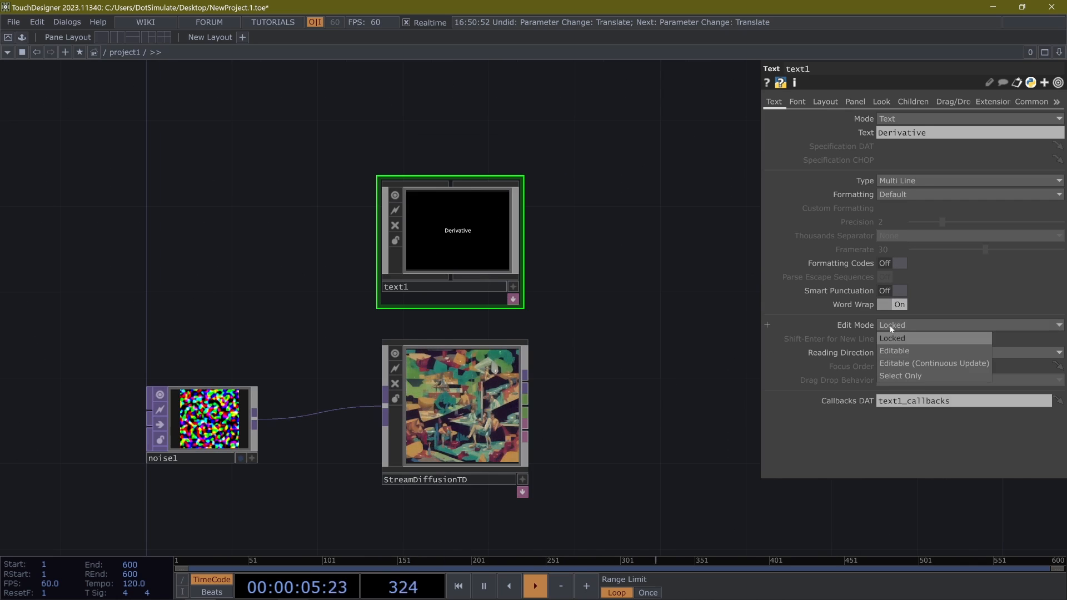
{"action": "left_click", "coordinate": [899, 363]}
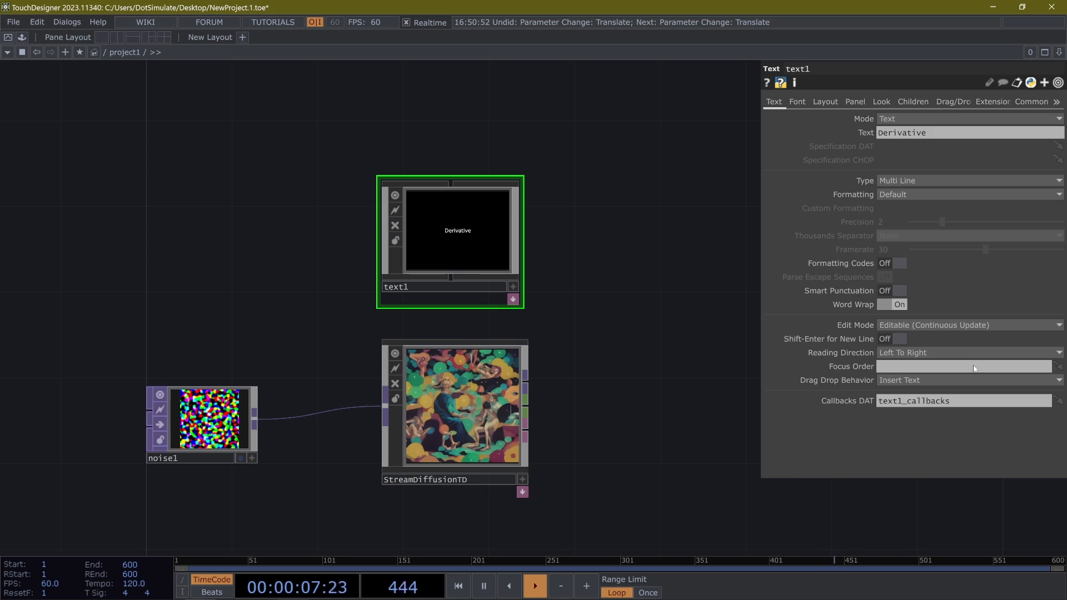
Type some text directly in the node's viewer.
{"action": "left_click", "coordinate": [446, 248]}
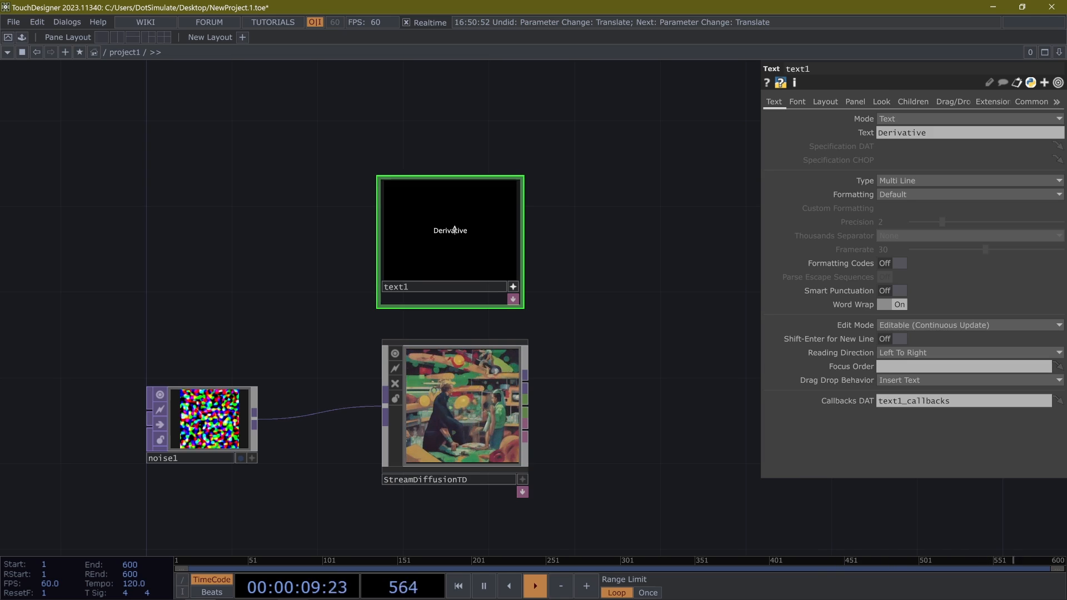
{"action": "type", "text": "asdfpa[osdifas;dl'fkjasxdcf;lk"}
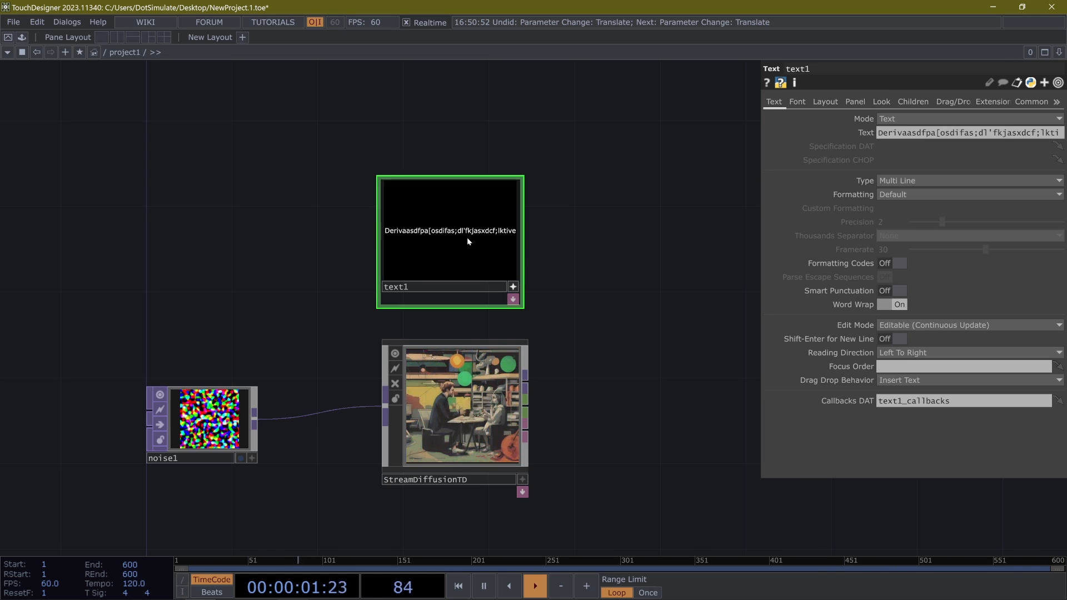
{"action": "left_click", "coordinate": [565, 258]}
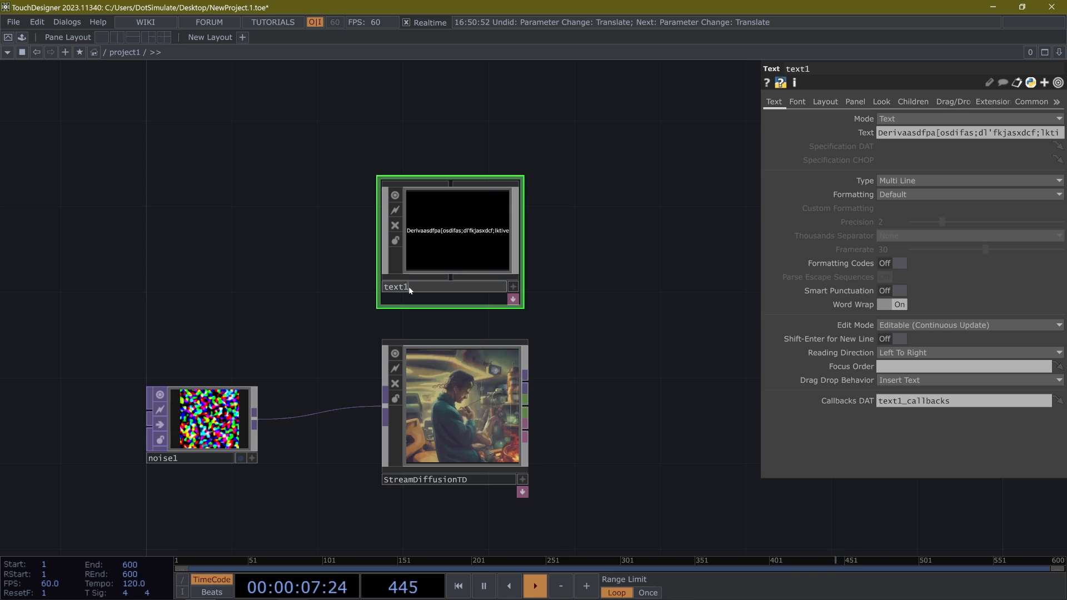
{"action": "type", "text": "prompt"}
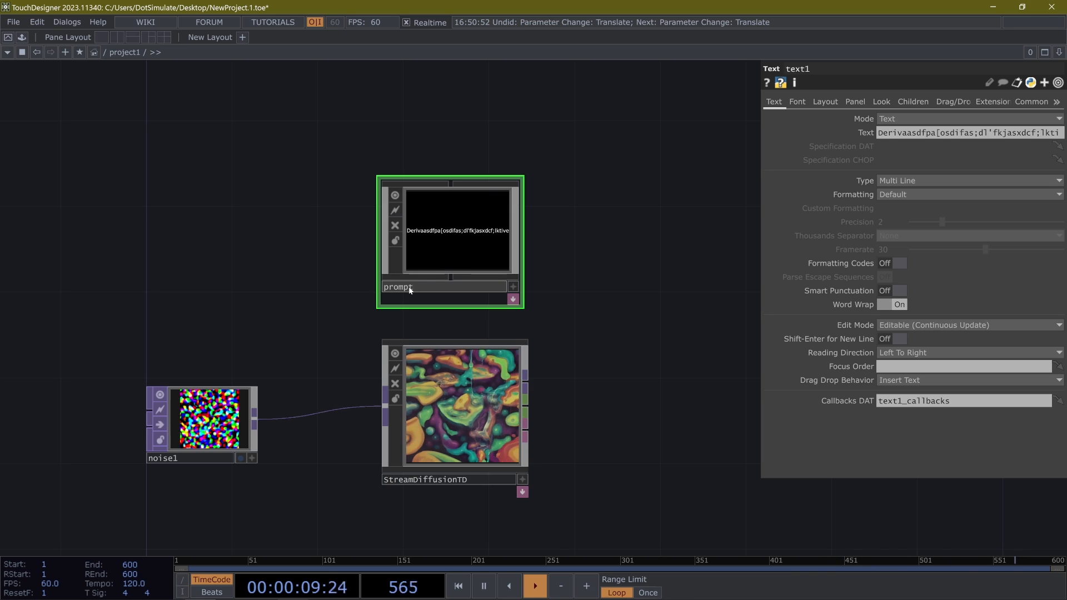
Rename the node prompt and link its text to StreamDiffusionTD's Prompt parameter.
{"action": "key", "text": "Return"}
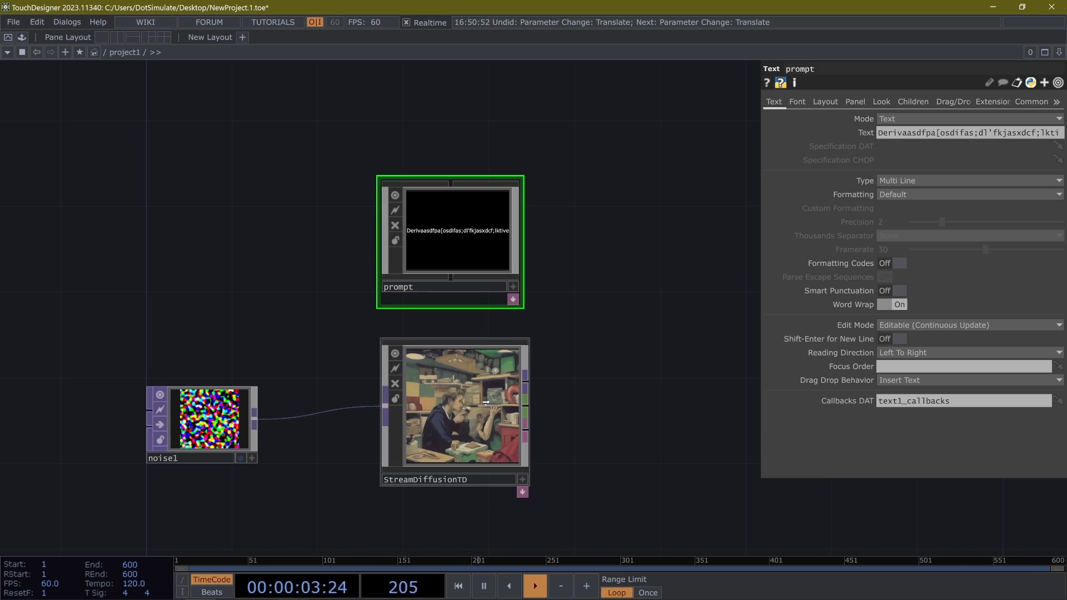
{"action": "left_click", "coordinate": [486, 403]}
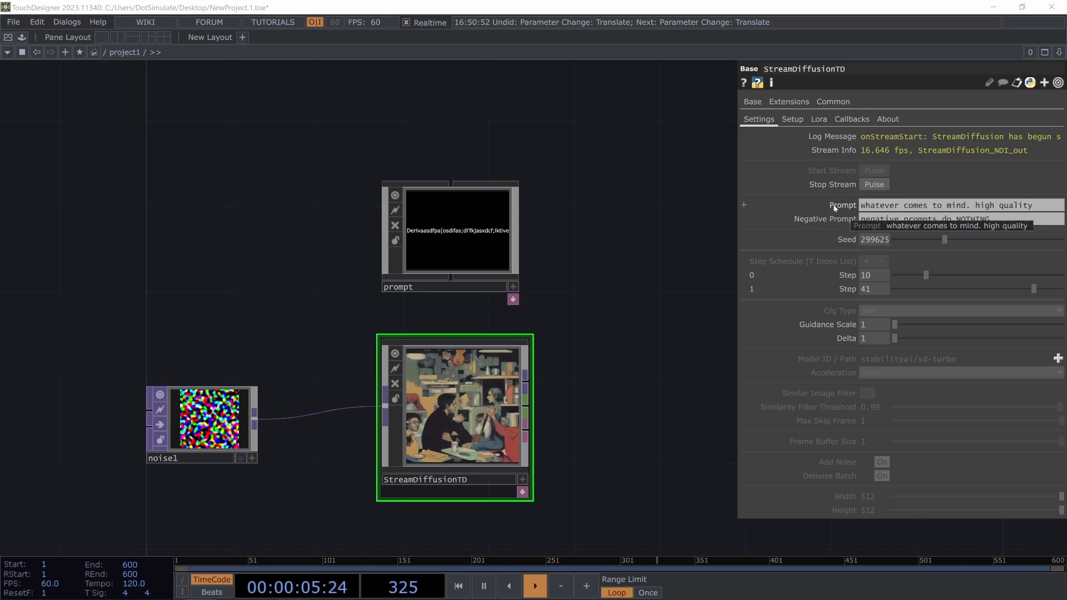
{"action": "left_click_drag", "start_coordinate": [451, 230], "coordinate": [843, 205]}
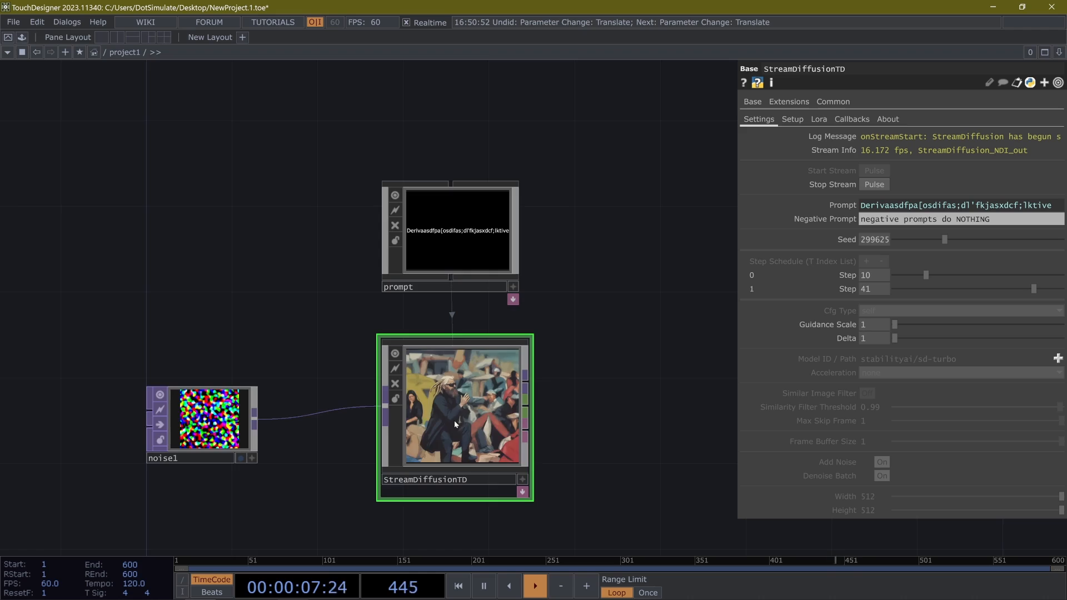
{"action": "scroll", "coordinate": [454, 420], "scroll_direction": "up", "scroll_amount": 3}
{"action": "scroll", "coordinate": [455, 400], "scroll_direction": "up", "scroll_amount": 2}
Replace the prompt node's text with "fireworks in the sky".
{"action": "left_click", "coordinate": [463, 176]}
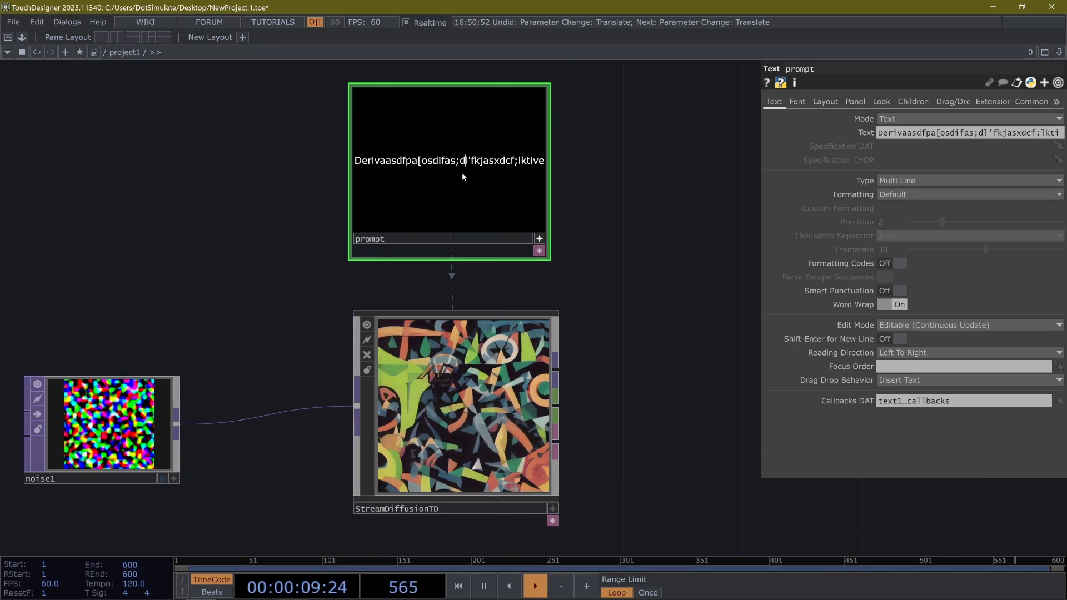
{"action": "key", "text": "ctrl+a"}
{"action": "type", "text": "fireworks i"}
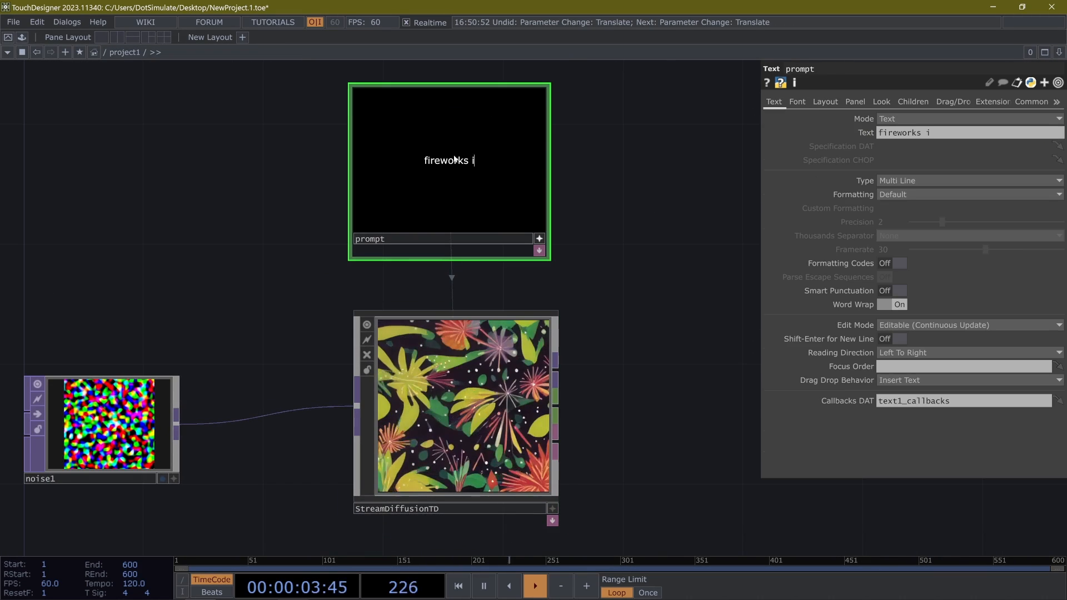
{"action": "type", "text": "n the sky"}
Raise noise1's exponent to about 2 and lower its period for finer noise.
{"action": "left_click", "coordinate": [102, 429]}
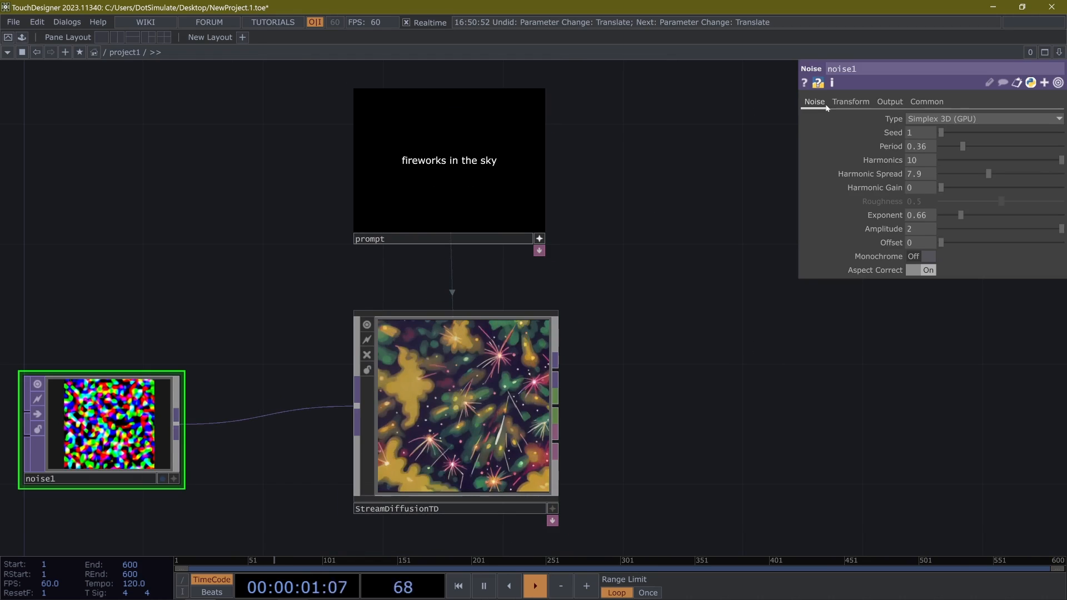
{"action": "left_click_drag", "start_coordinate": [961, 215], "coordinate": [1002, 215]}
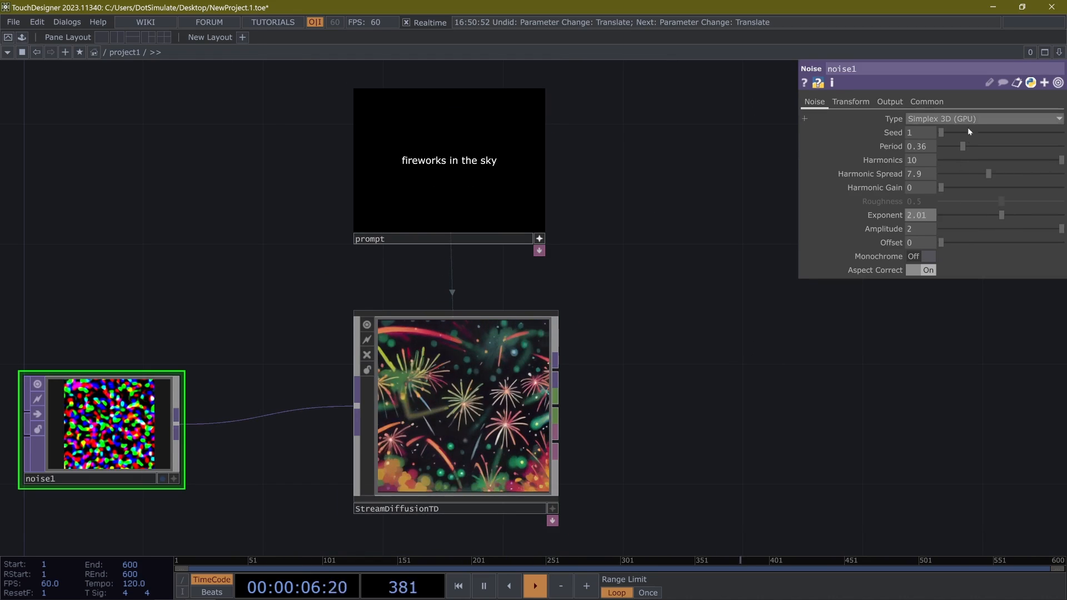
{"action": "left_click_drag", "start_coordinate": [963, 147], "coordinate": [951, 147]}
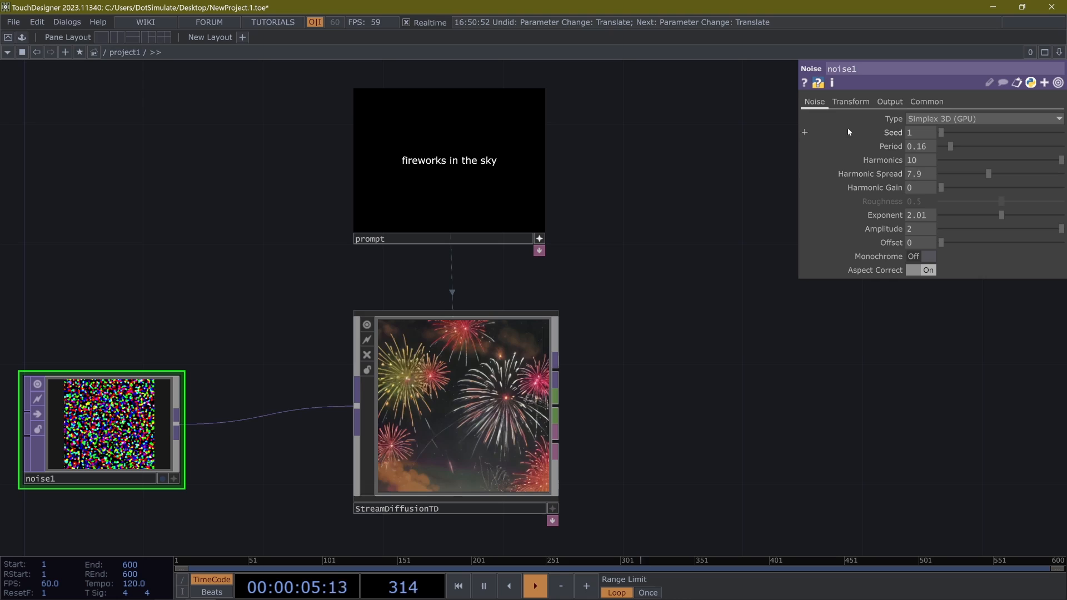
Change the tz expression to absTime.seconds*.5 for faster drift.
{"action": "left_click", "coordinate": [851, 101]}
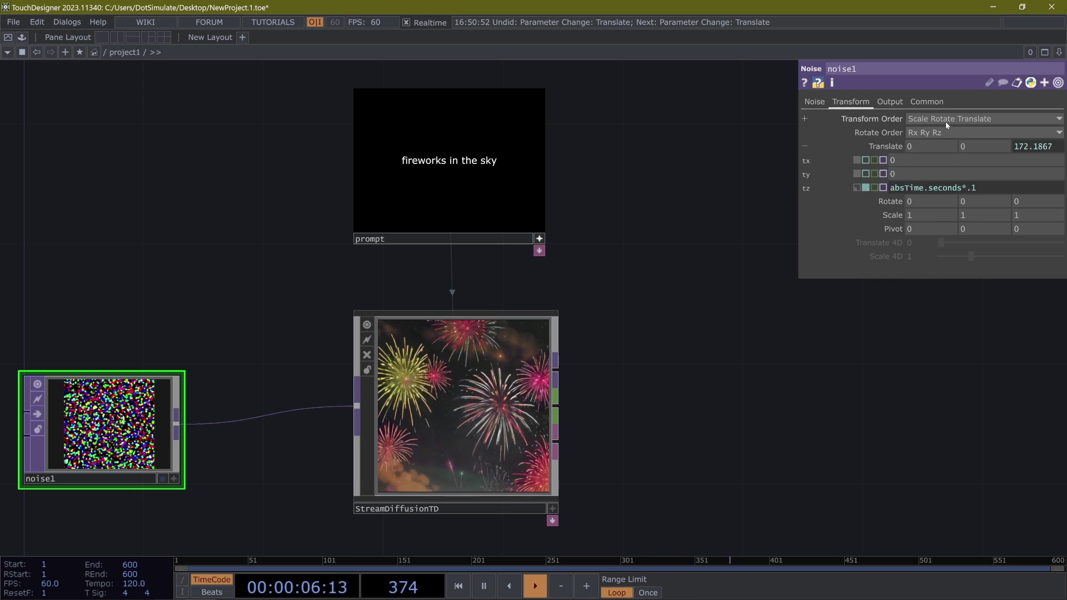
{"action": "double_click", "coordinate": [980, 188]}
{"action": "key", "text": "BackSpace"}
{"action": "type", "text": "5"}
{"action": "key", "text": "Return"}
Extend the prompt to "fireworks in the sky, green and red" and return to StreamDiffusionTD.
{"action": "left_click", "coordinate": [511, 164]}
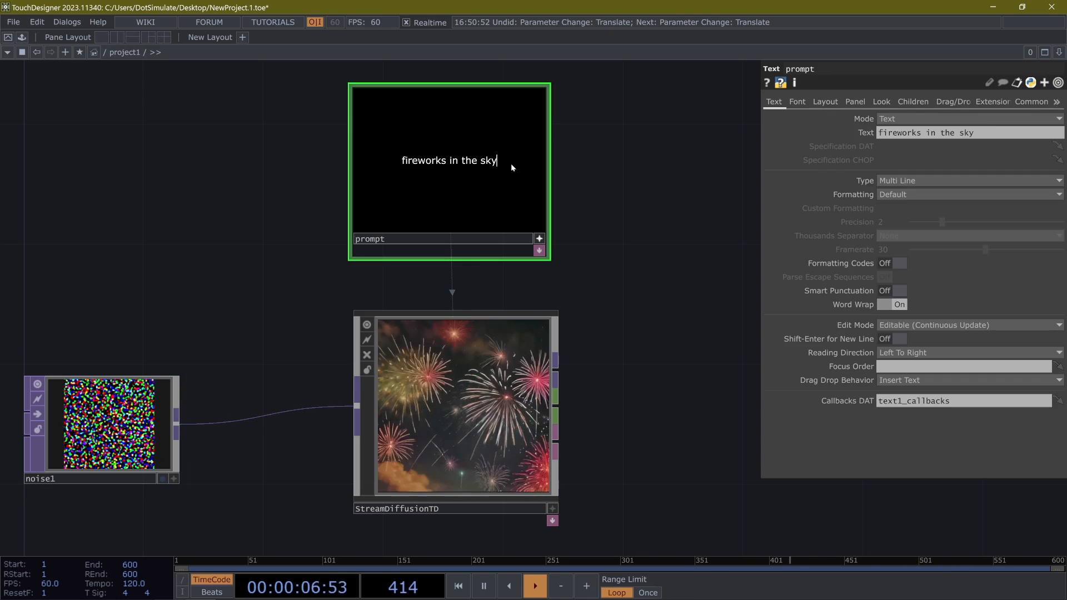
{"action": "type", "text": ", green"}
{"action": "type", "text": " and yellow"}
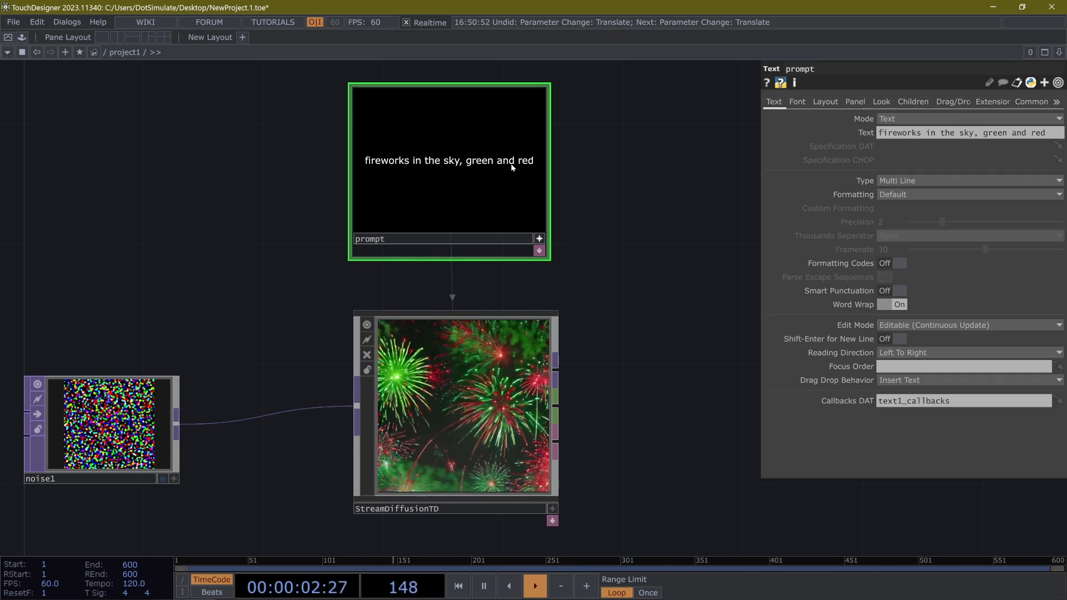
{"action": "left_click", "coordinate": [475, 406]}
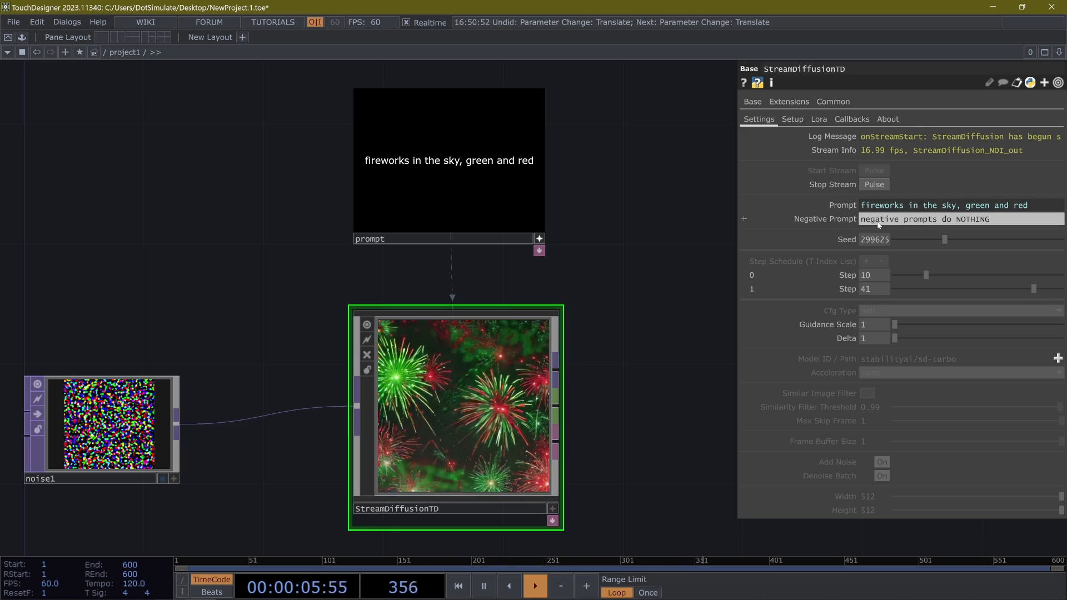
{"action": "mouse_move", "coordinate": [825, 219]}
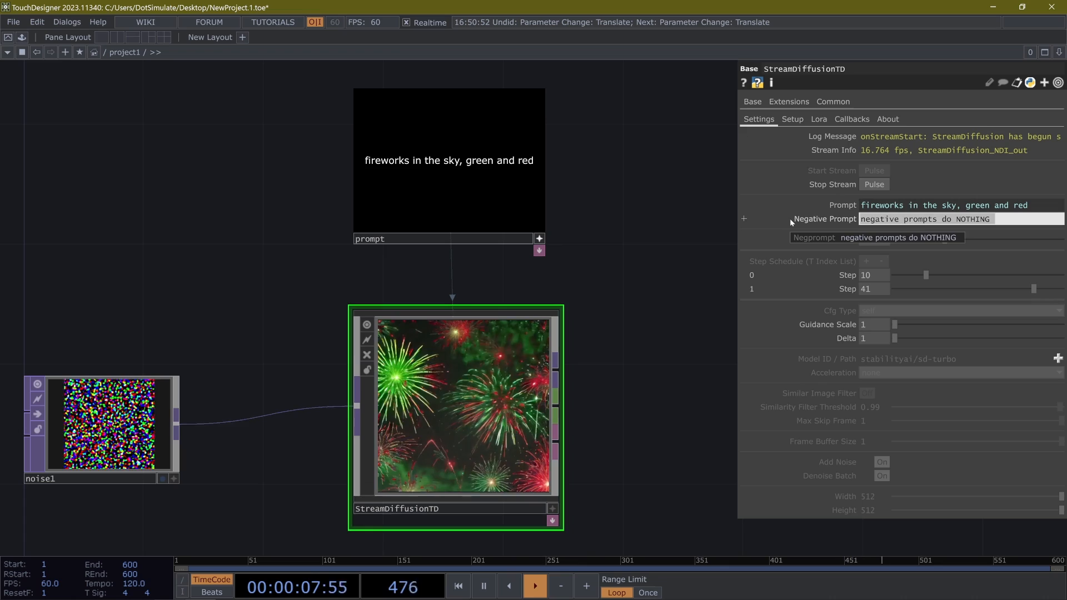
{"action": "type", "text": "kjhgfjhkgfjhgfjhgfjhgfjhgfjhgf"}
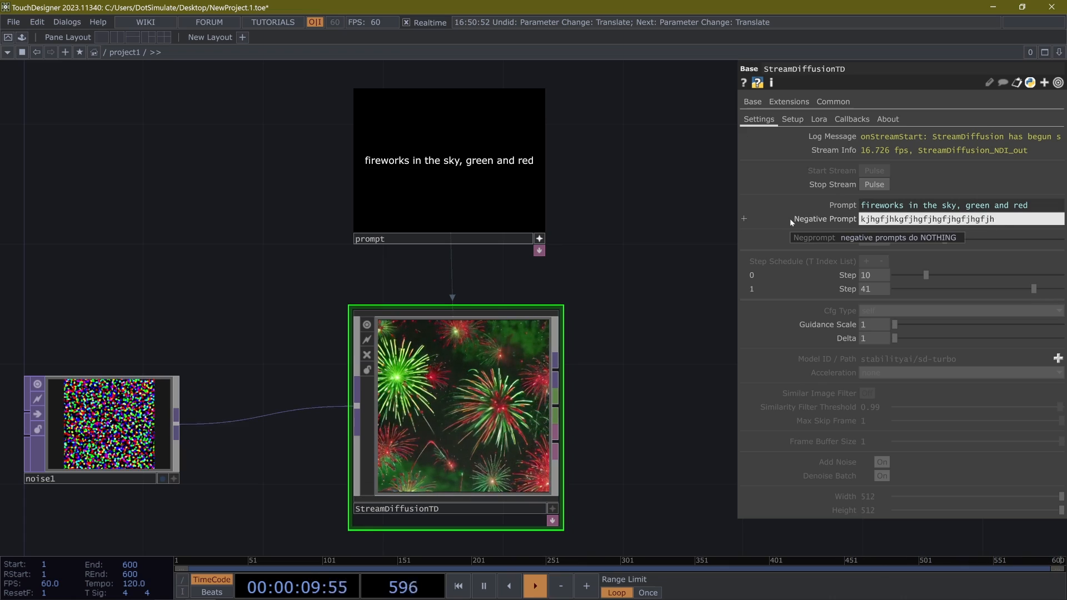
{"action": "key", "text": "Escape"}
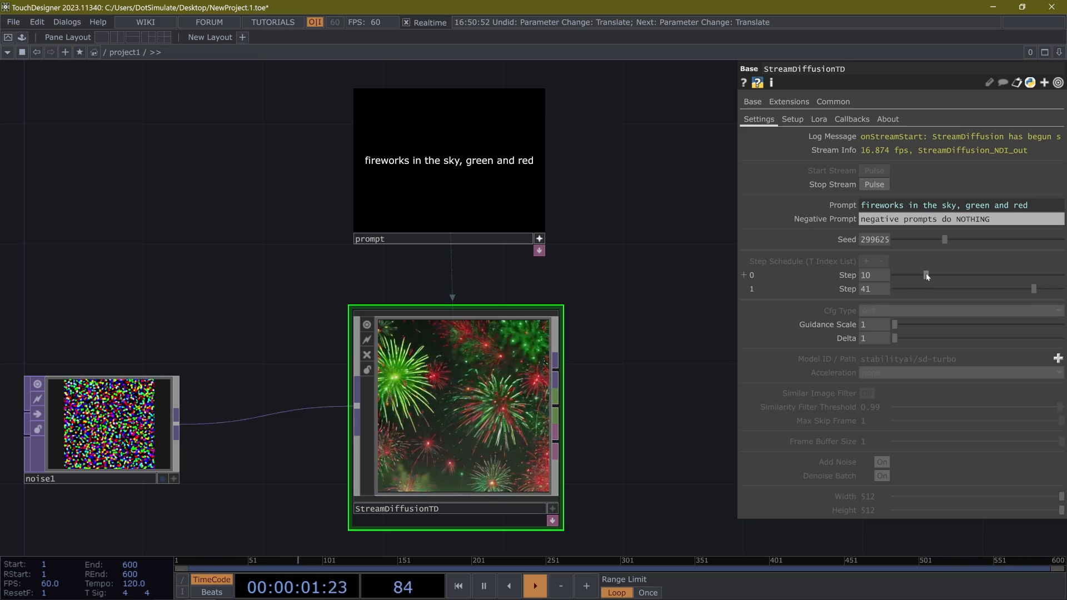
Try step schedules such as 2 and 8, ending with steps 3 and 49.
{"action": "left_click_drag", "start_coordinate": [926, 275], "coordinate": [899, 275]}
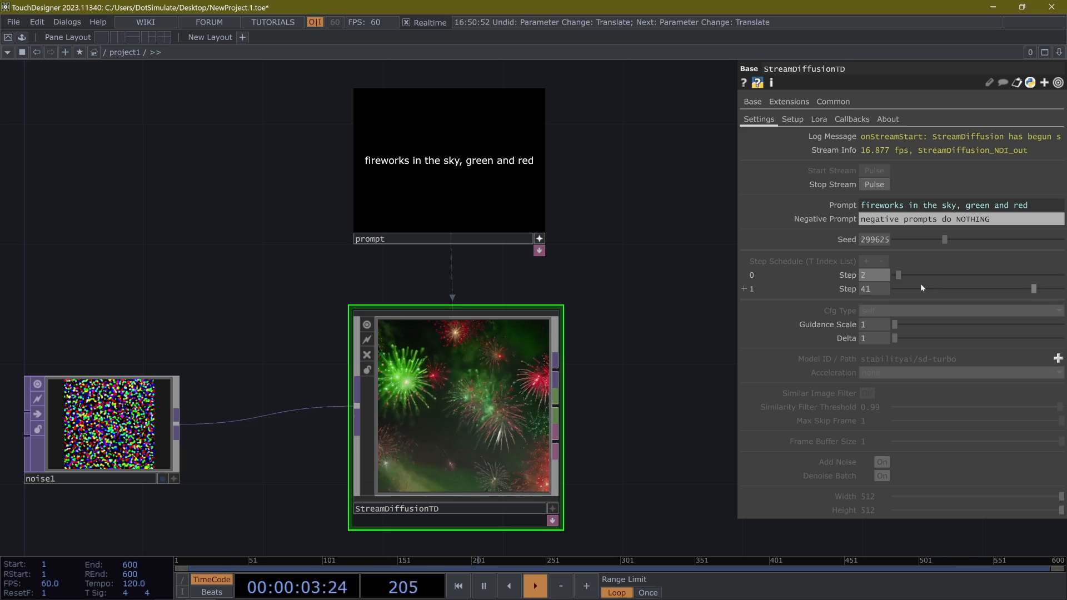
{"action": "left_click", "coordinate": [920, 289]}
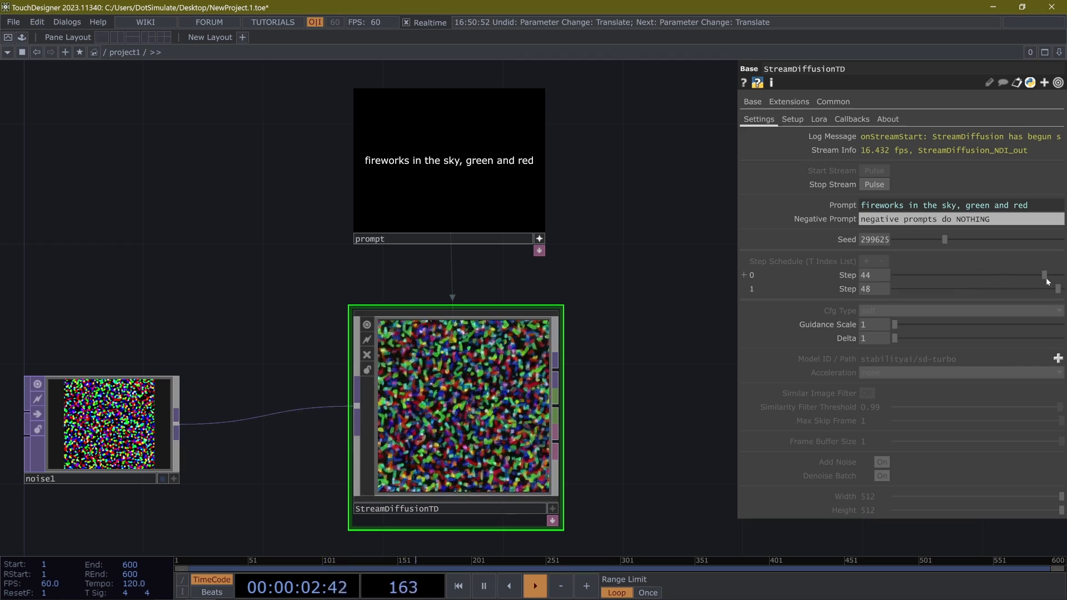
{"action": "left_click", "coordinate": [1046, 278]}
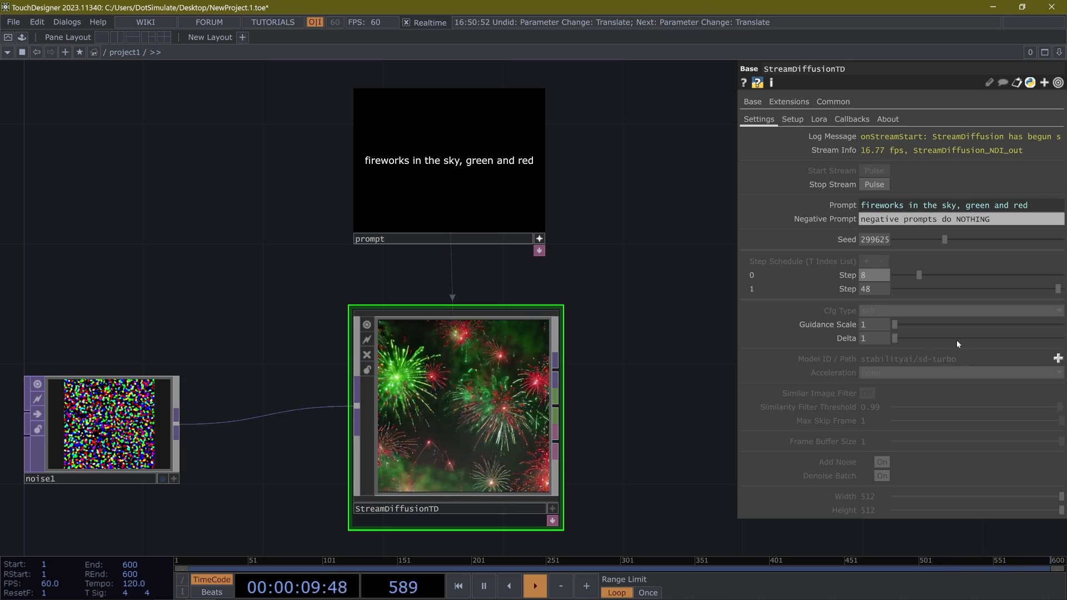
{"action": "mouse_move", "coordinate": [834, 289]}
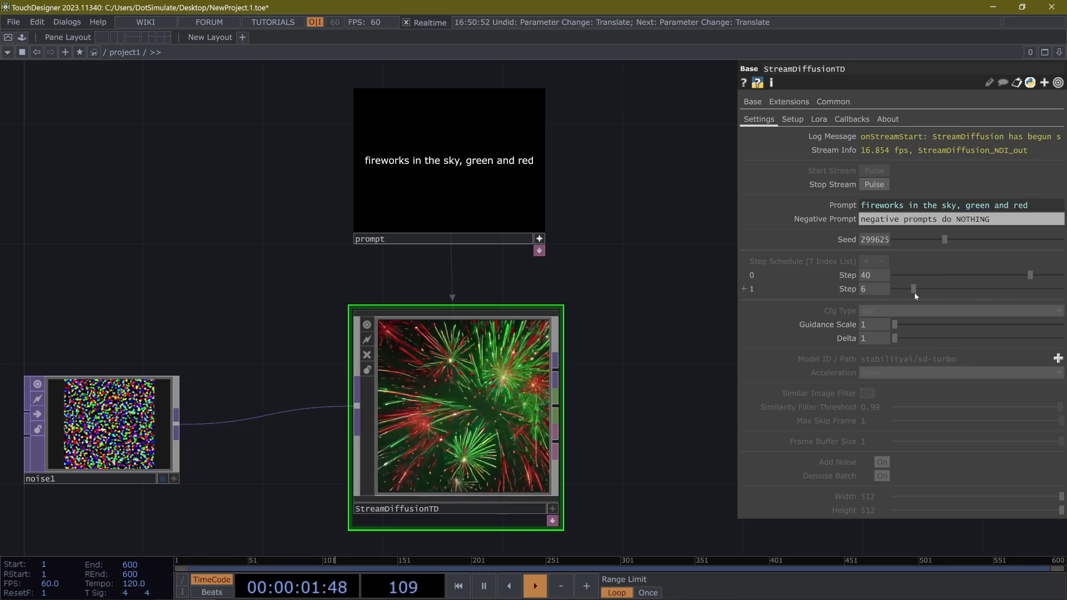
{"action": "mouse_move", "coordinate": [915, 290]}
{"action": "left_mouse_down"}
{"action": "mouse_move", "coordinate": [1061, 289]}
{"action": "mouse_move", "coordinate": [902, 276]}
{"action": "left_mouse_up"}
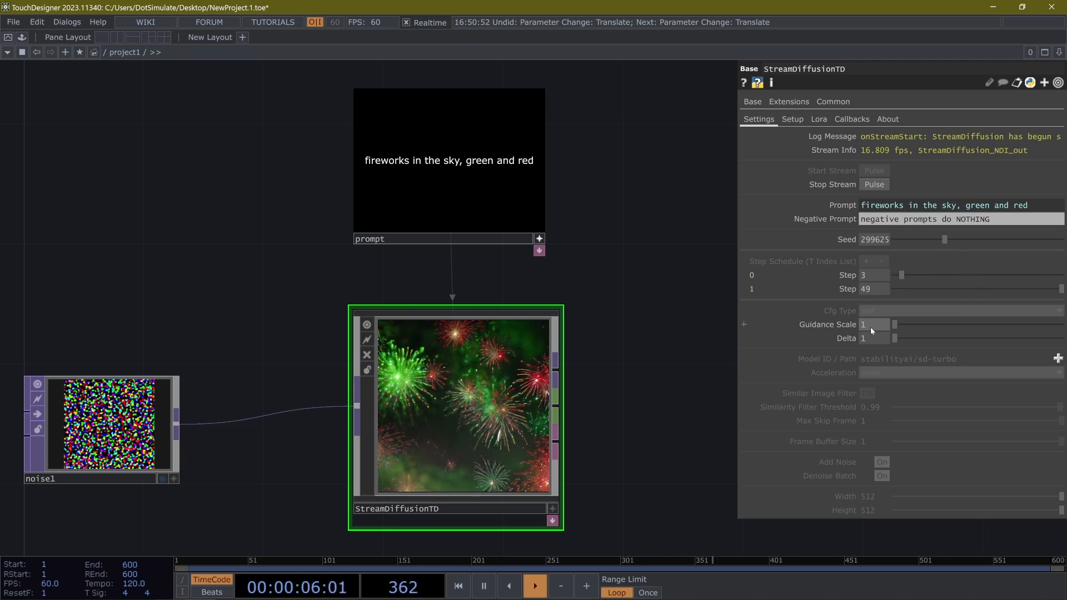
Test guidance scale values from 2.6 back to 1 and up to 1.5.
{"action": "mouse_move", "coordinate": [871, 327]}
{"action": "left_mouse_down"}
{"action": "mouse_move", "coordinate": [870, 308]}
{"action": "mouse_move", "coordinate": [871, 320]}
{"action": "left_mouse_up"}
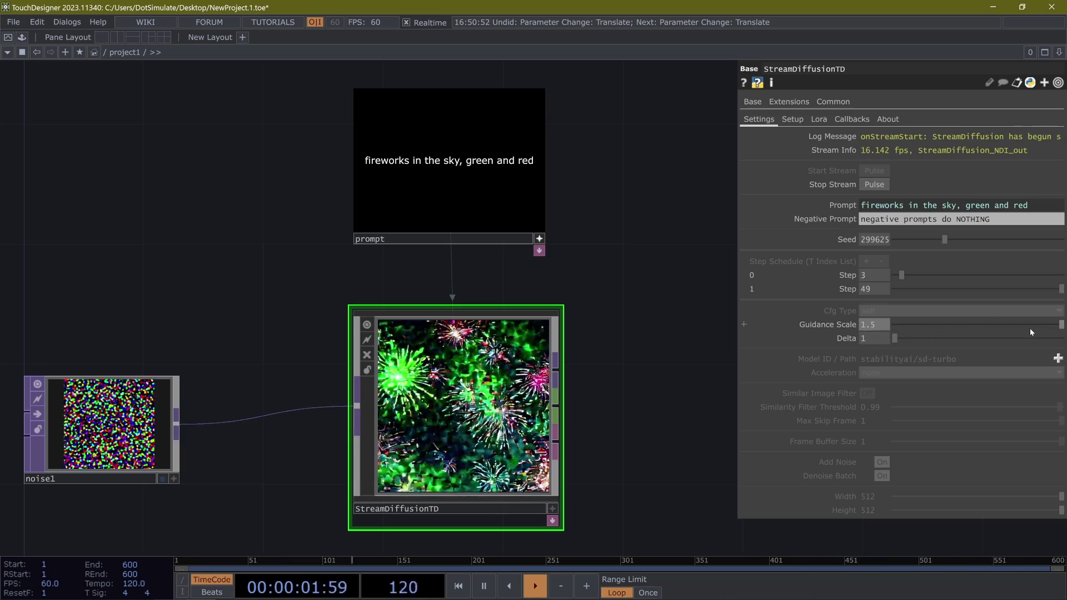
{"action": "left_click", "coordinate": [1000, 326]}
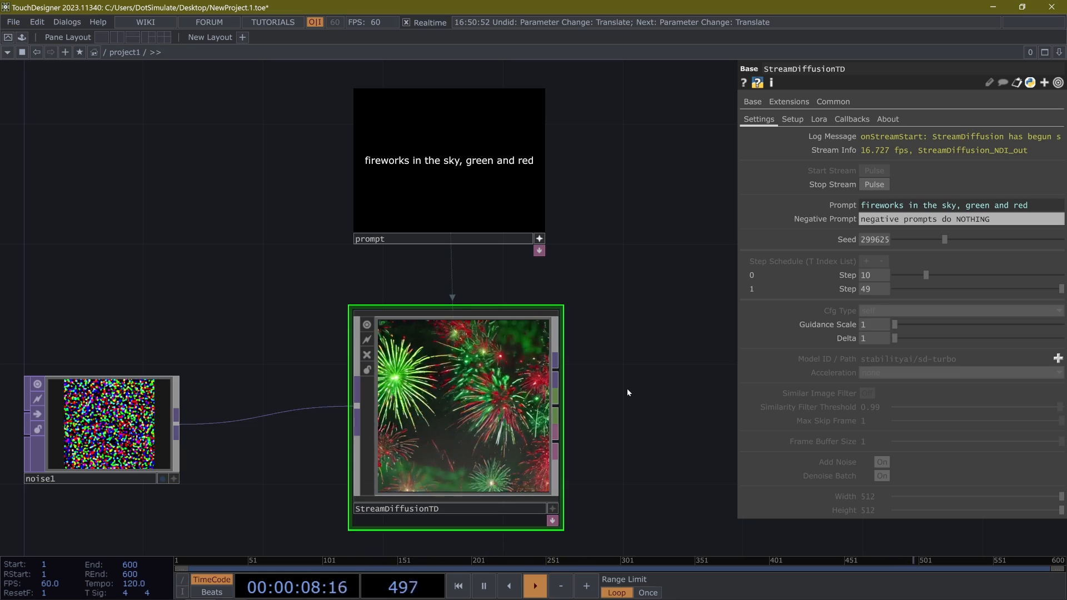
{"action": "left_click_drag", "start_coordinate": [895, 325], "coordinate": [1062, 338]}
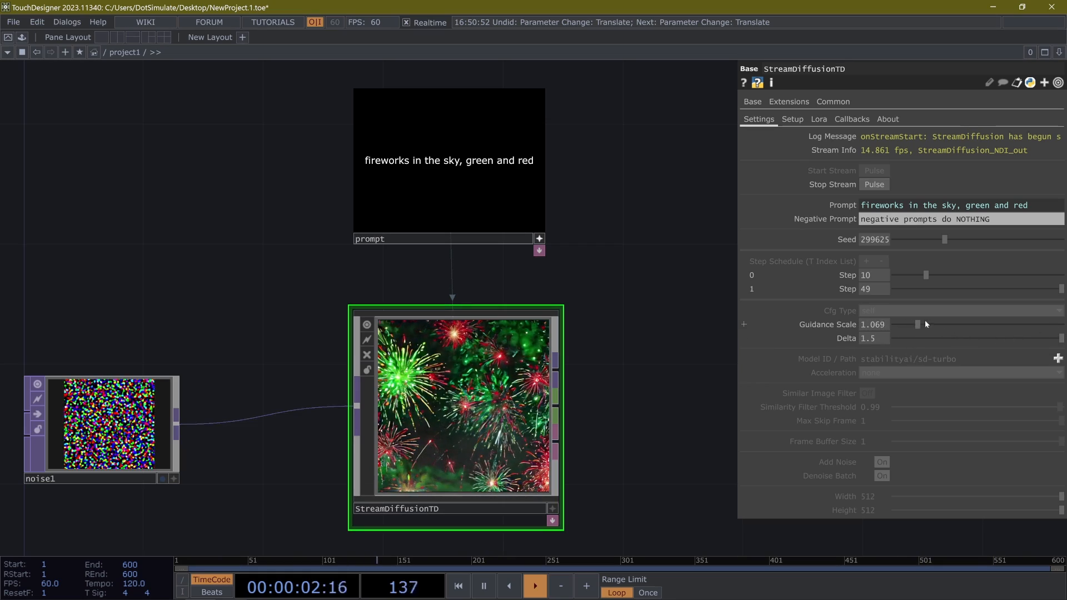
{"action": "mouse_move", "coordinate": [908, 324]}
{"action": "left_mouse_down"}
{"action": "mouse_move", "coordinate": [1062, 324]}
{"action": "mouse_move", "coordinate": [877, 325]}
{"action": "left_mouse_up"}
Settle on guidance scale 1.11 and delta 1 with the first step at 10.
{"action": "mouse_move", "coordinate": [1062, 338]}
{"action": "left_mouse_down"}
{"action": "mouse_move", "coordinate": [906, 337]}
{"action": "mouse_move", "coordinate": [1034, 338]}
{"action": "left_mouse_up"}
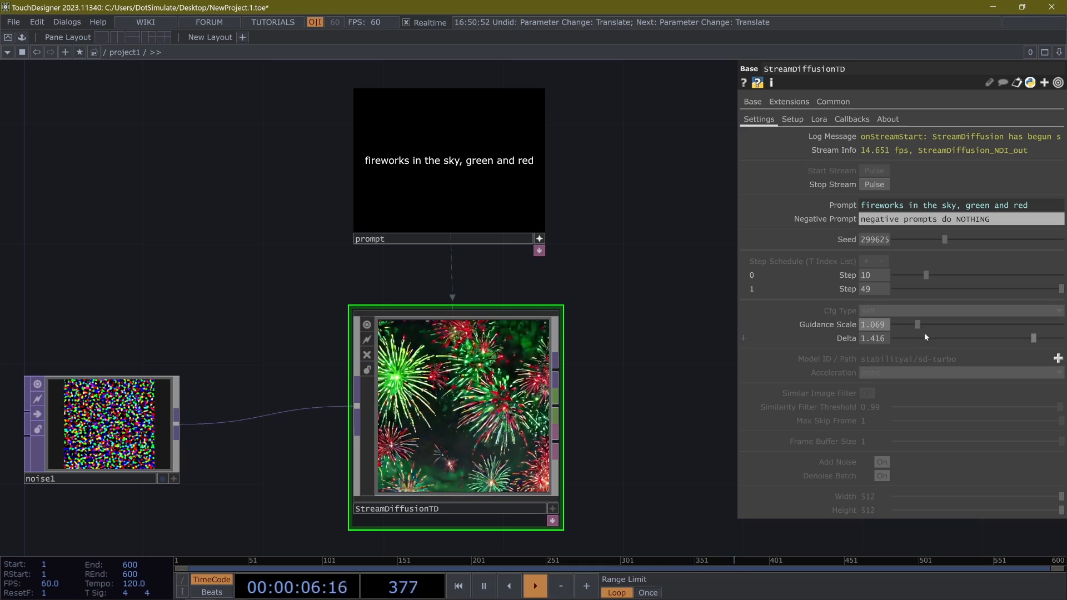
{"action": "left_click_drag", "start_coordinate": [895, 324], "coordinate": [949, 325]}
{"action": "left_click_drag", "start_coordinate": [1034, 338], "coordinate": [884, 337]}
{"action": "left_click_drag", "start_coordinate": [949, 325], "coordinate": [931, 324]}
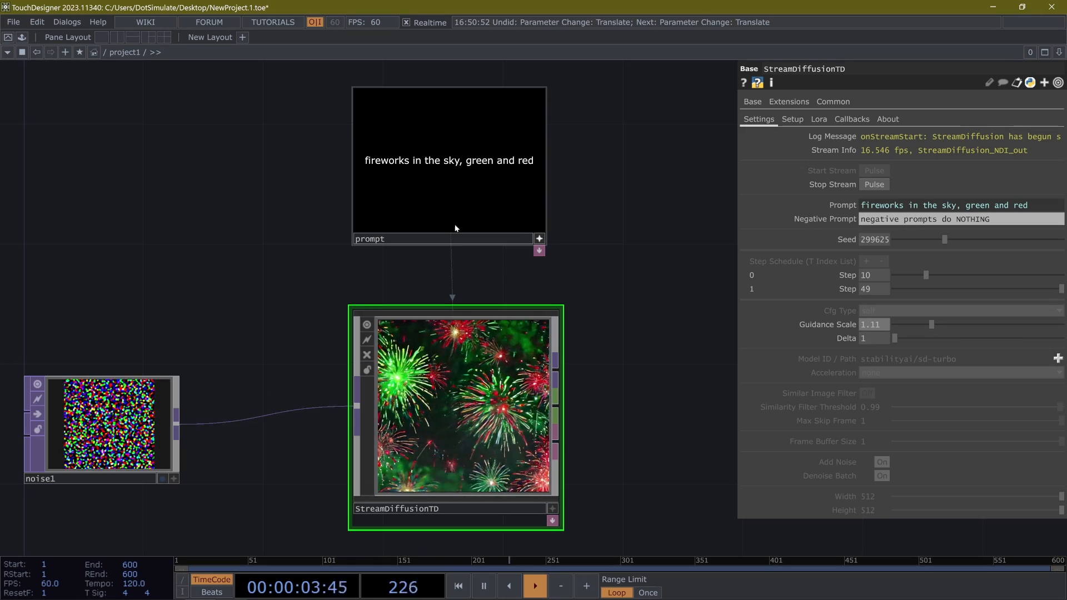
Rewrite the prompt node to "new york city skyline, amazing sunset", removing the fireworks wording.
{"action": "double_click", "coordinate": [529, 166]}
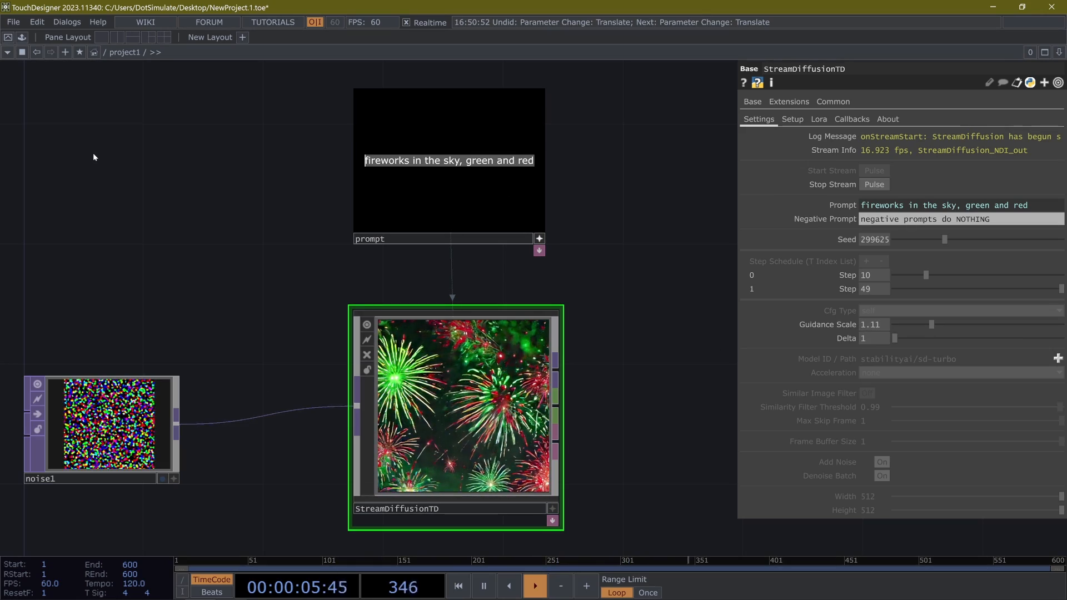
{"action": "key", "text": "Home"}
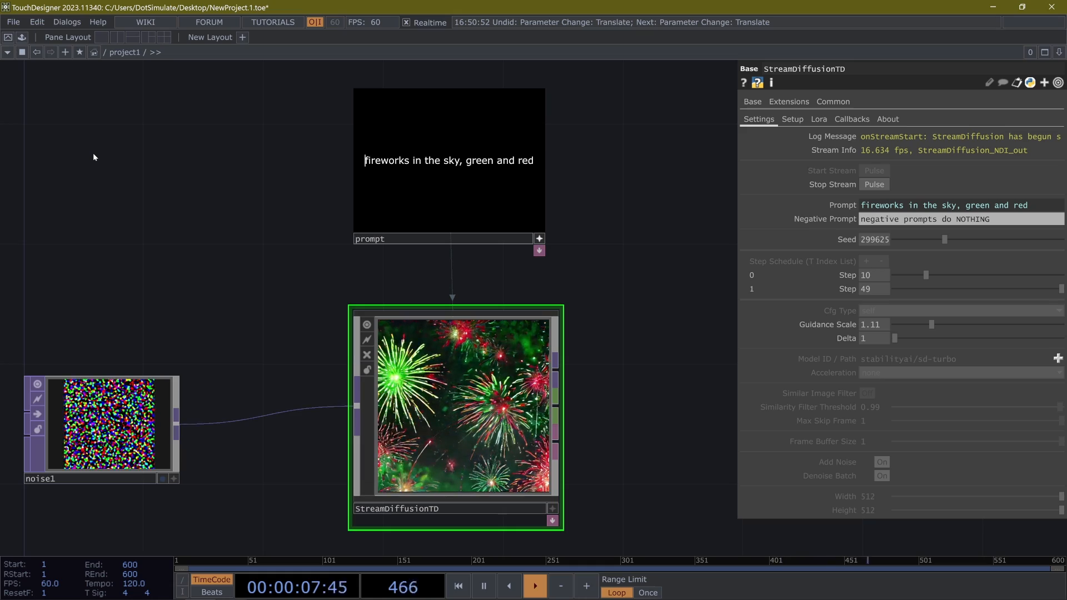
{"action": "type", "text": "new york city"}
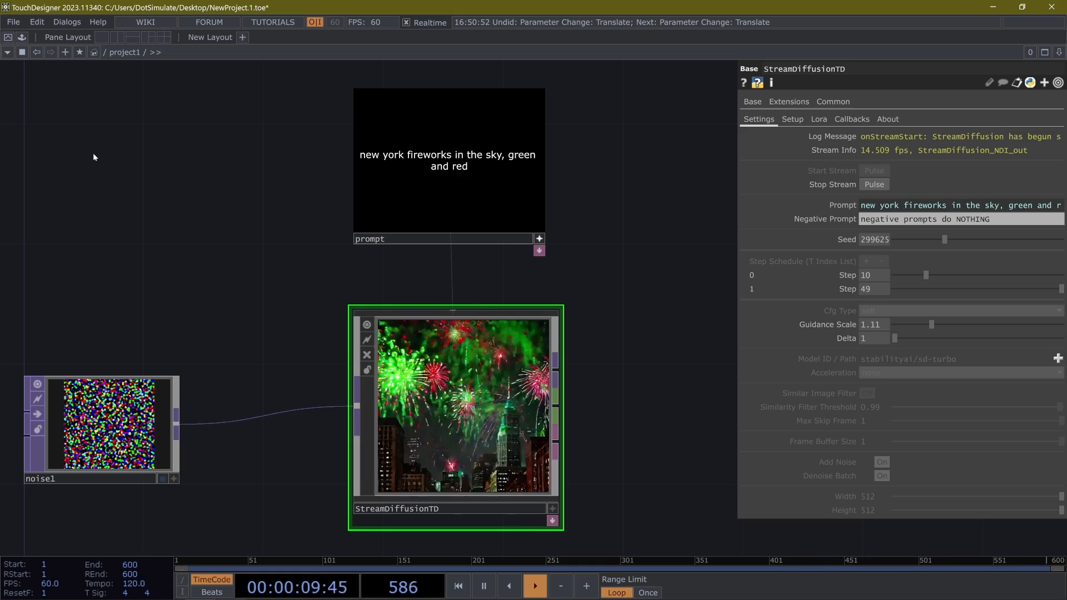
{"action": "type", "text": " skyline"}
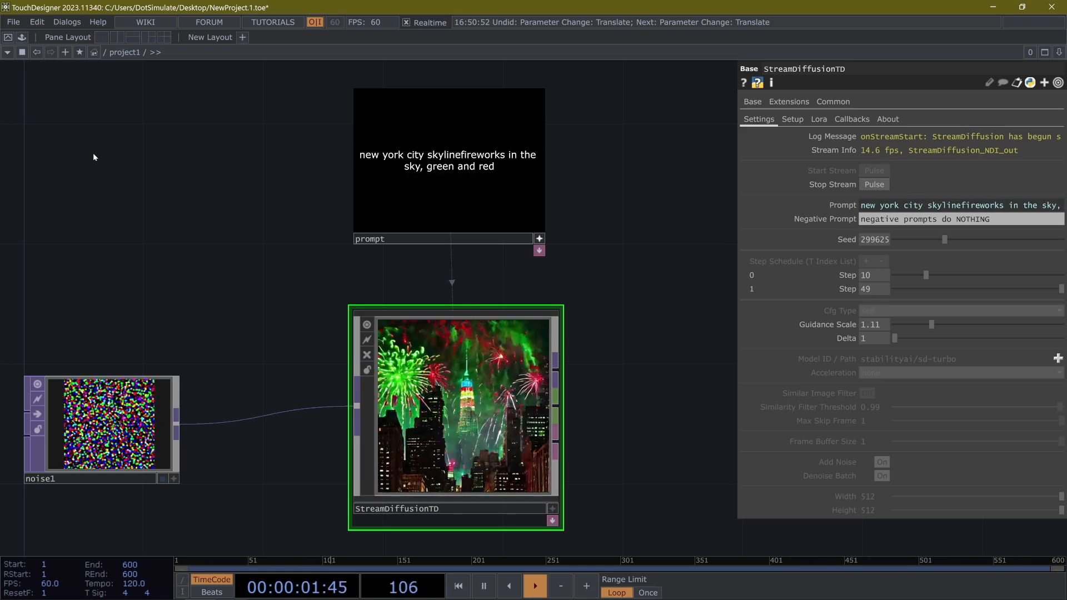
{"action": "type", "text": ", amazing "}
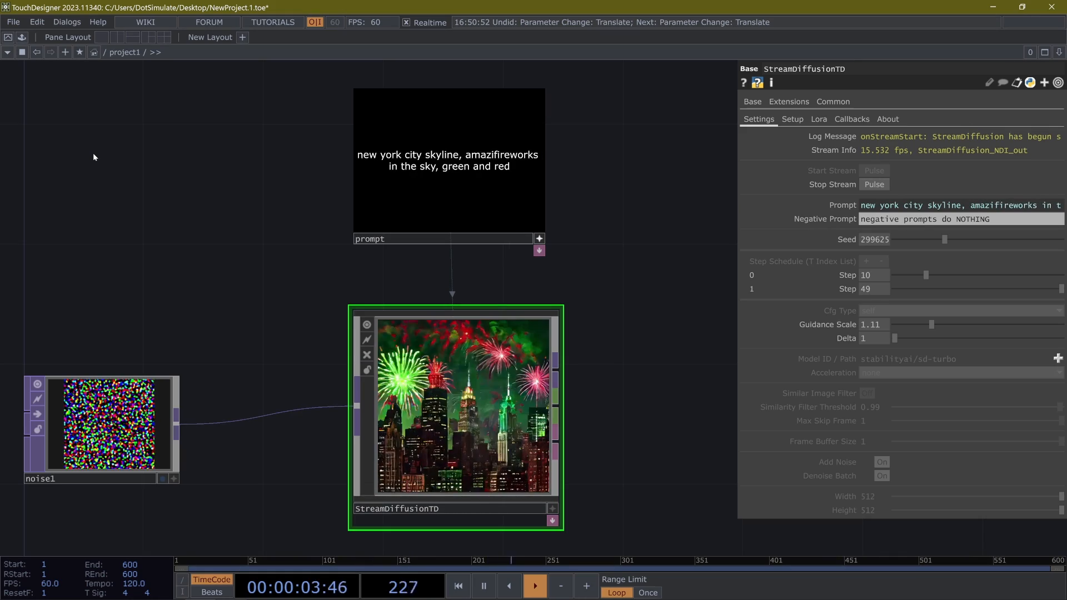
{"action": "type", "text": "sunset"}
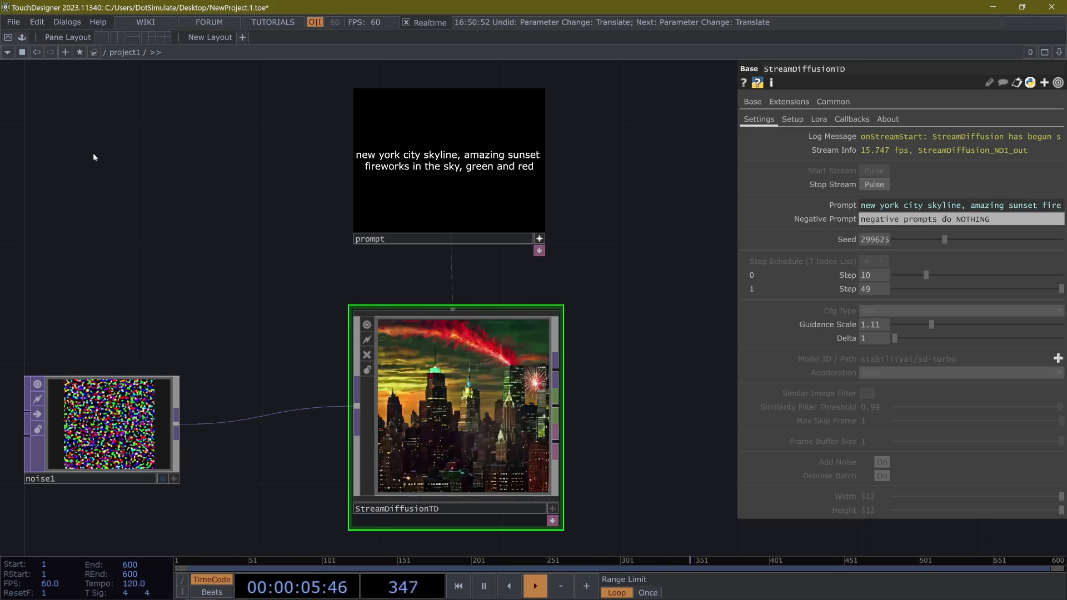
{"action": "key", "text": "Delete"}
{"action": "key", "text": "Delete"}
{"action": "key", "text": "Delete"}
{"action": "key", "text": "Delete"}
{"action": "key", "text": "Delete"}
{"action": "key", "text": "Delete"}
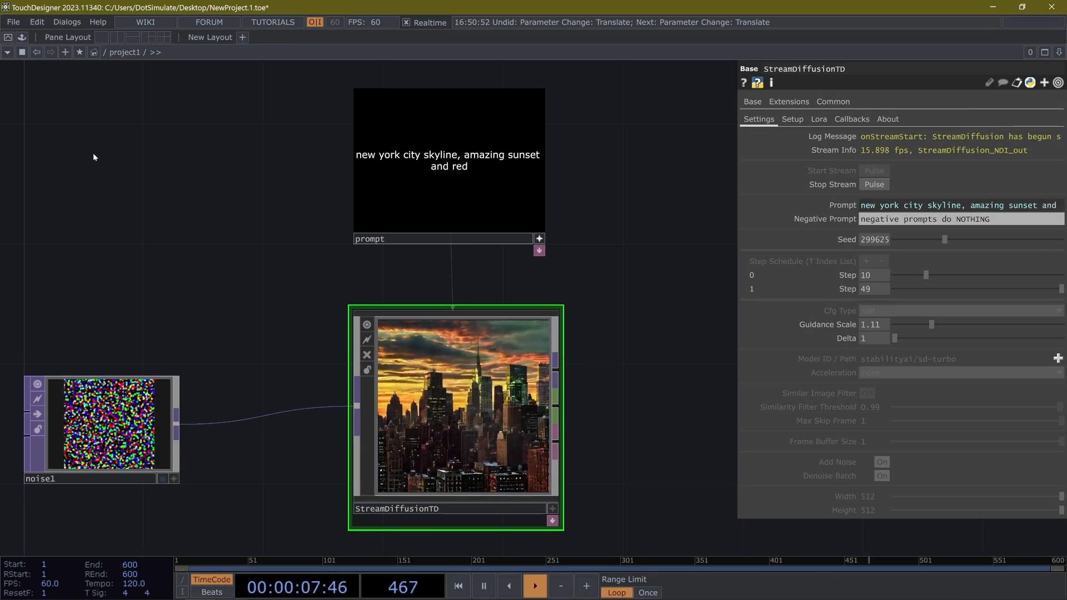
{"action": "key", "text": "Delete"}
{"action": "key", "text": "Delete"}
{"action": "key", "text": "Delete"}
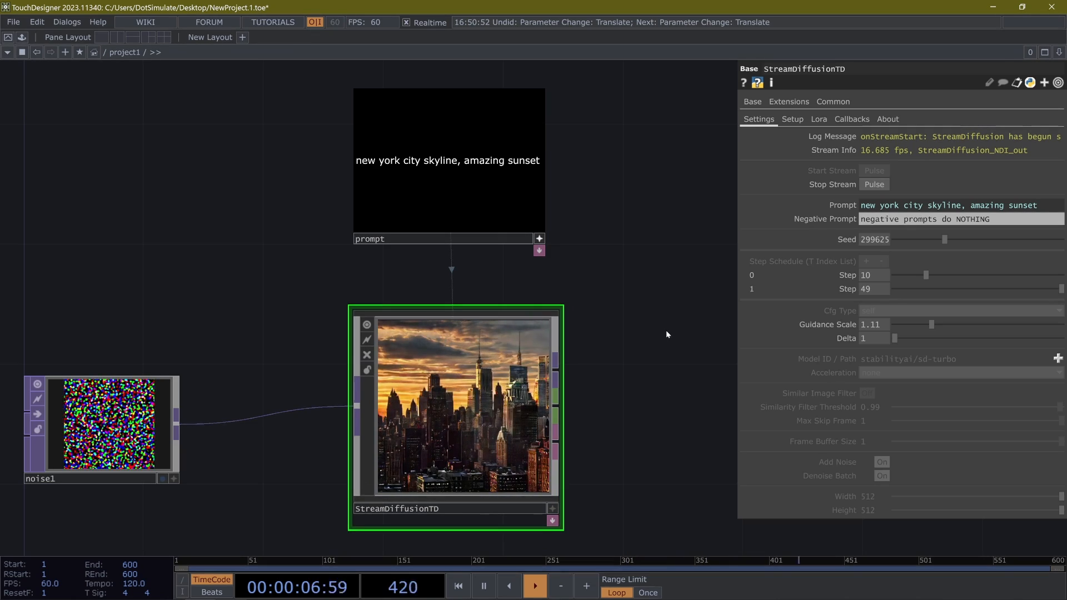
Enable LoRA, add extra LoRA loader rows, then remove them to keep a single entry.
{"action": "left_click", "coordinate": [819, 119]}
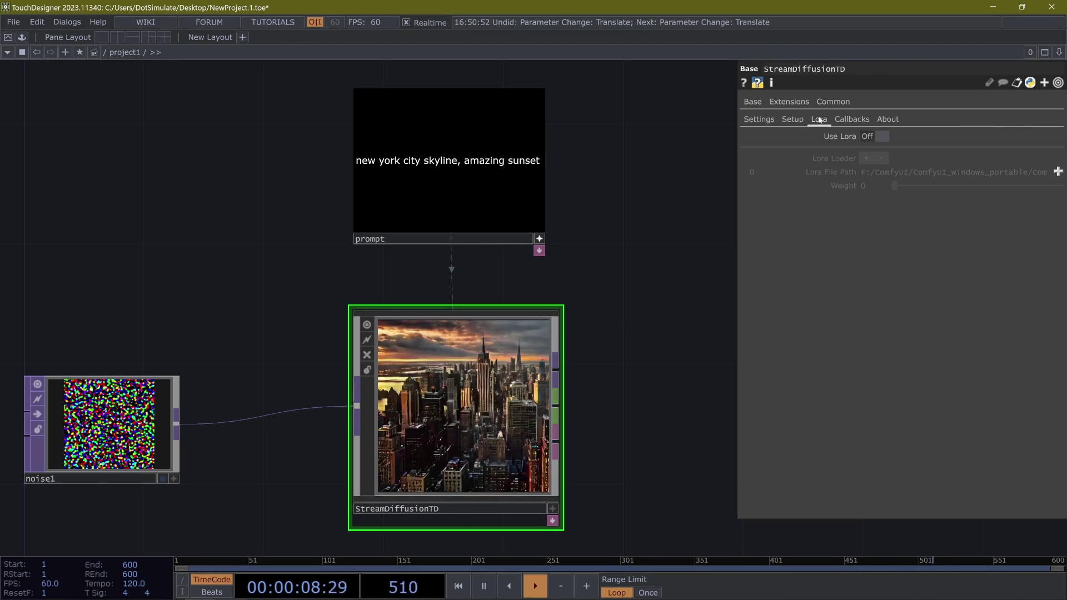
{"action": "left_click", "coordinate": [883, 137]}
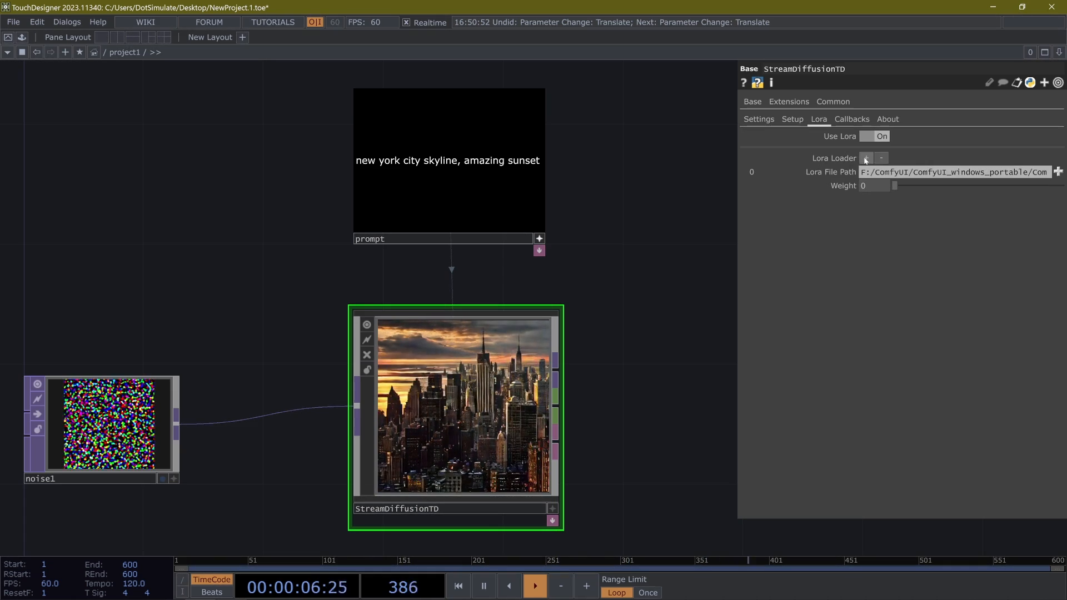
{"action": "left_click", "coordinate": [866, 159]}
{"action": "left_click", "coordinate": [867, 159]}
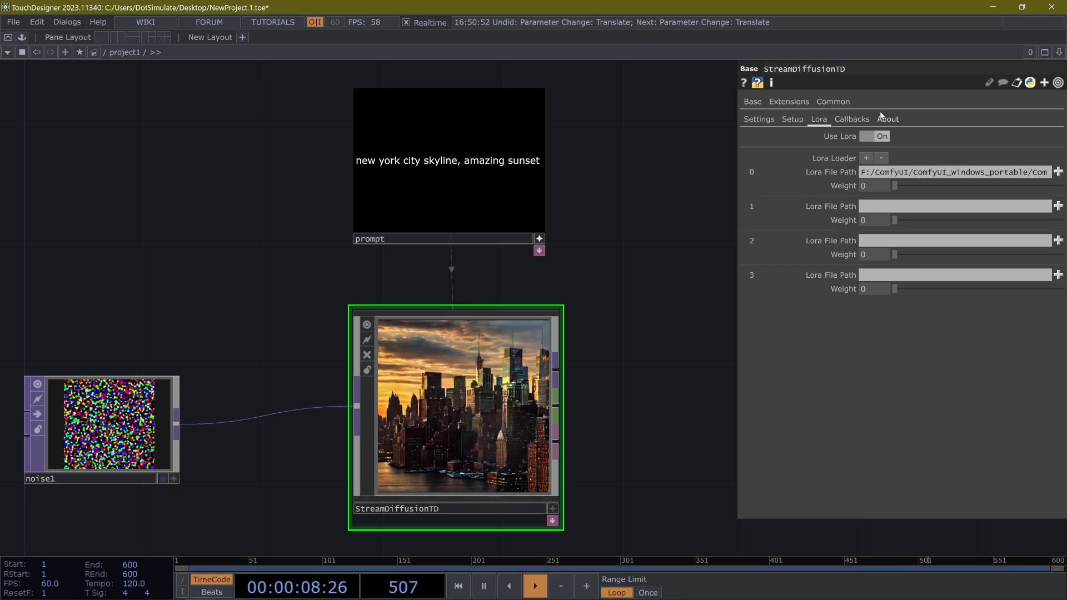
{"action": "left_click", "coordinate": [881, 137]}
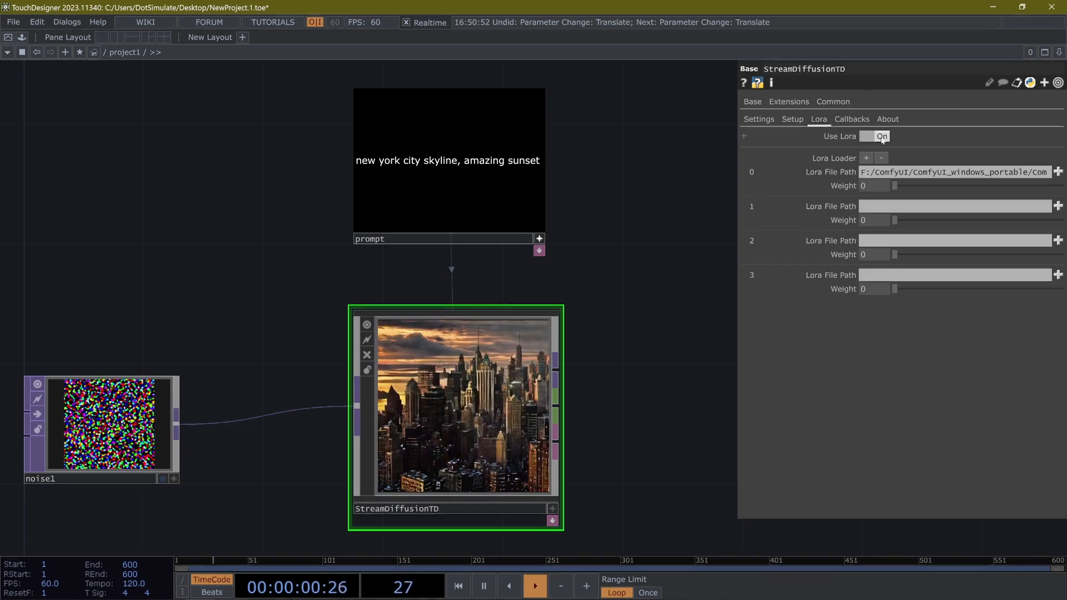
{"action": "left_click", "coordinate": [882, 158]}
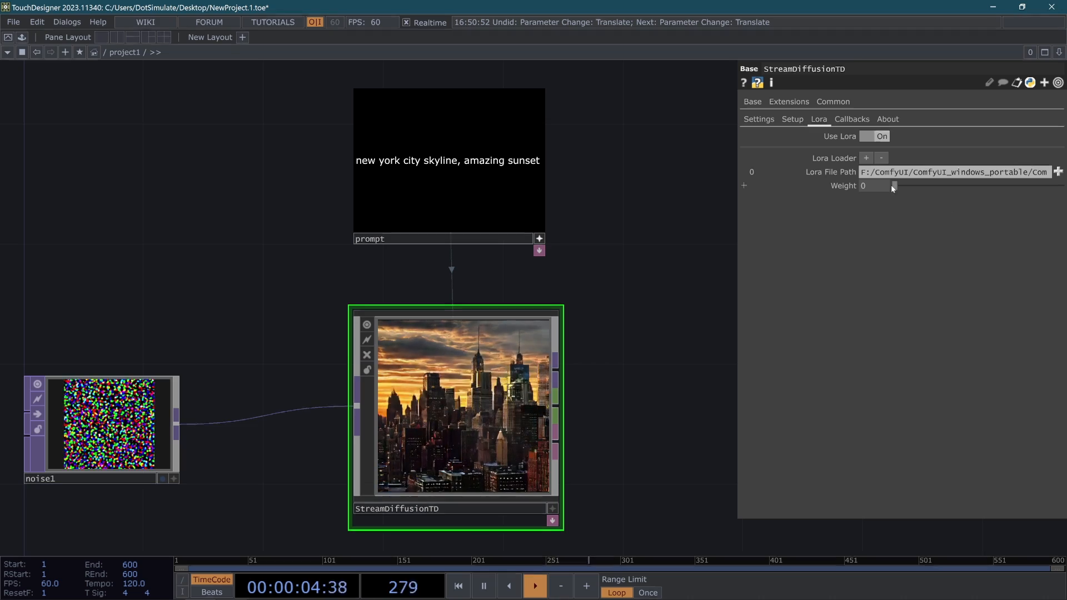
Set the LoRA weight to 0.438, switch Use Lora off and show the Callbacks page.
{"action": "left_click_drag", "start_coordinate": [891, 186], "coordinate": [967, 185]}
{"action": "left_click", "coordinate": [879, 137]}
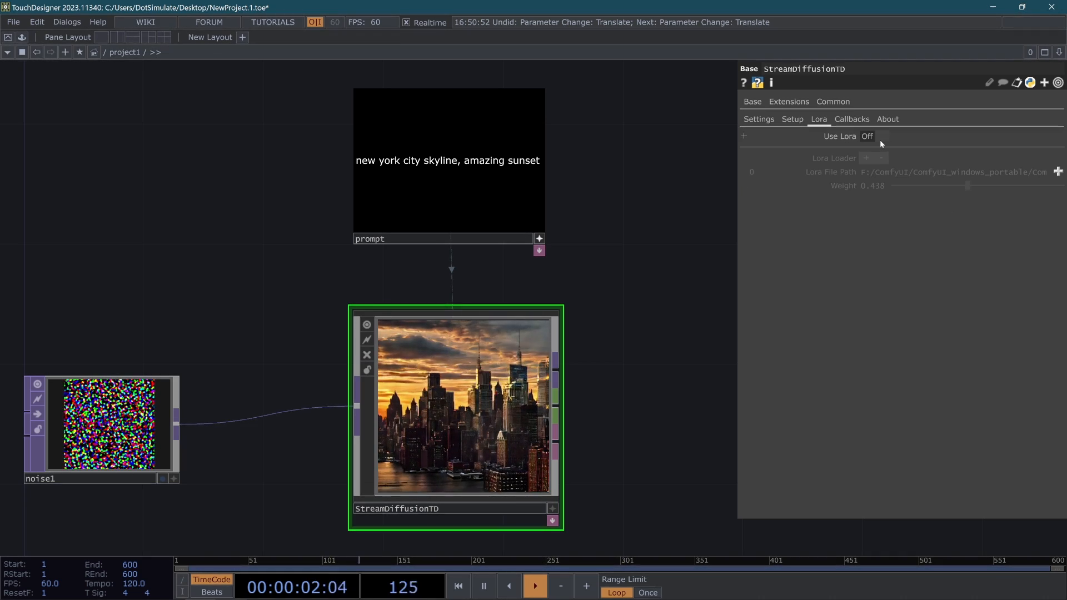
{"action": "left_click", "coordinate": [852, 118]}
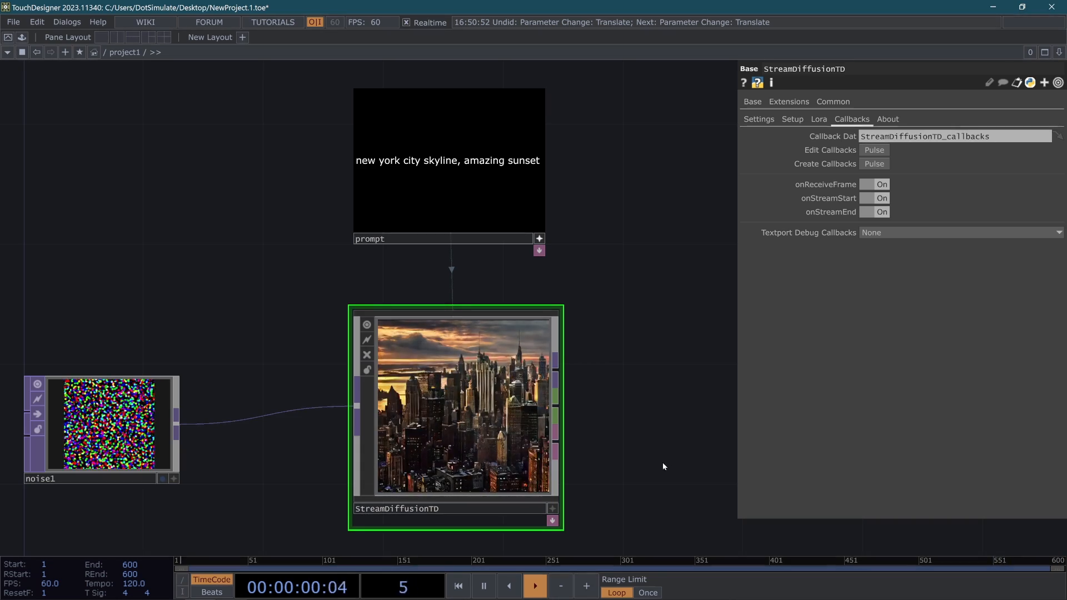
Reveal the docked StreamDiffusionTD_callbacks DAT, read it, and reselect StreamDiffusionTD.
{"action": "left_click_drag", "start_coordinate": [663, 462], "coordinate": [553, 392]}
{"action": "left_click", "coordinate": [560, 376]}
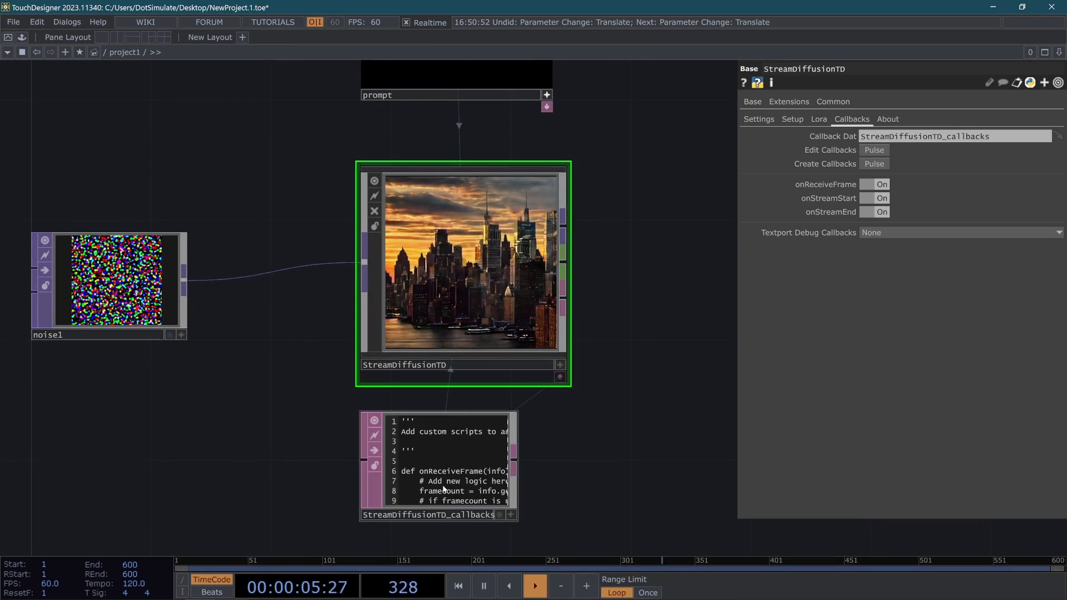
{"action": "scroll", "coordinate": [458, 433], "scroll_direction": "up", "scroll_amount": 3}
{"action": "scroll", "coordinate": [418, 375], "scroll_direction": "up", "scroll_amount": 5}
{"action": "left_click", "coordinate": [418, 333]}
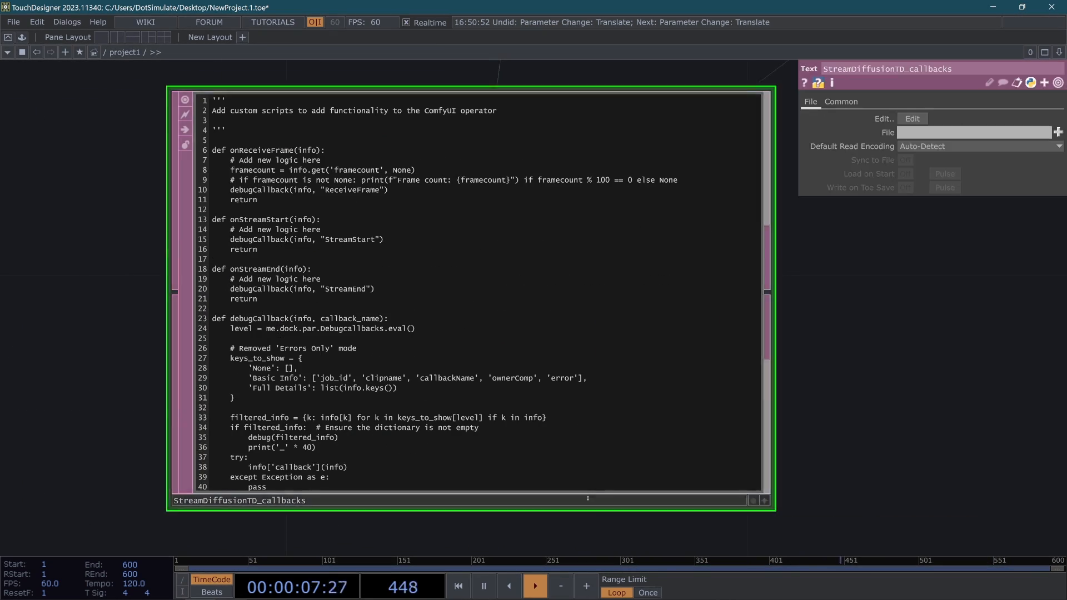
{"action": "scroll", "coordinate": [397, 308], "scroll_direction": "down", "scroll_amount": 2}
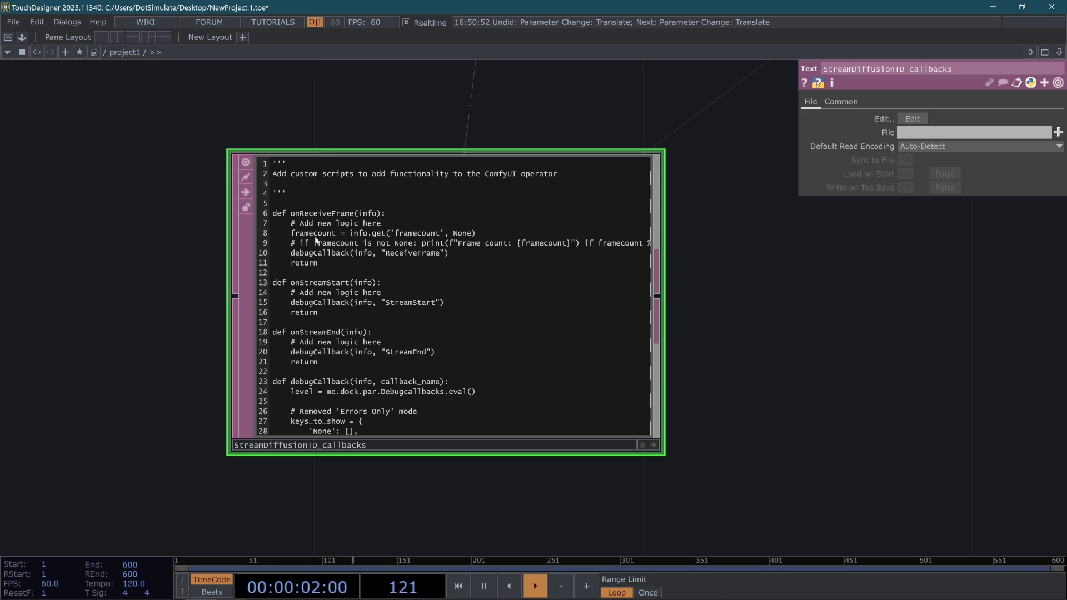
{"action": "scroll", "coordinate": [318, 241], "scroll_direction": "down", "scroll_amount": 3}
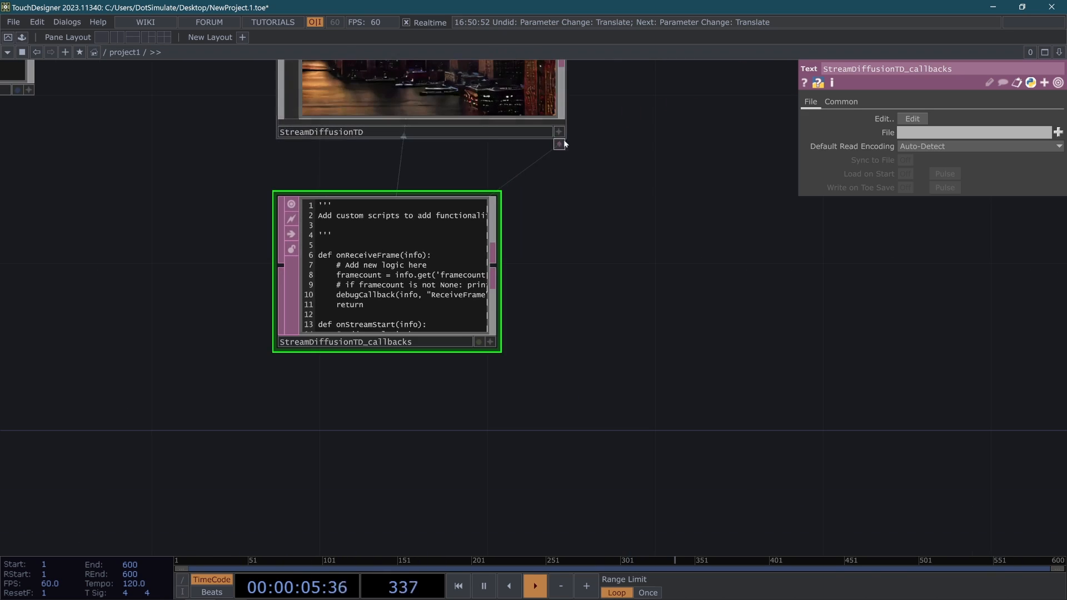
{"action": "left_click", "coordinate": [434, 84]}
{"action": "scroll", "coordinate": [526, 306], "scroll_direction": "up", "scroll_amount": 4}
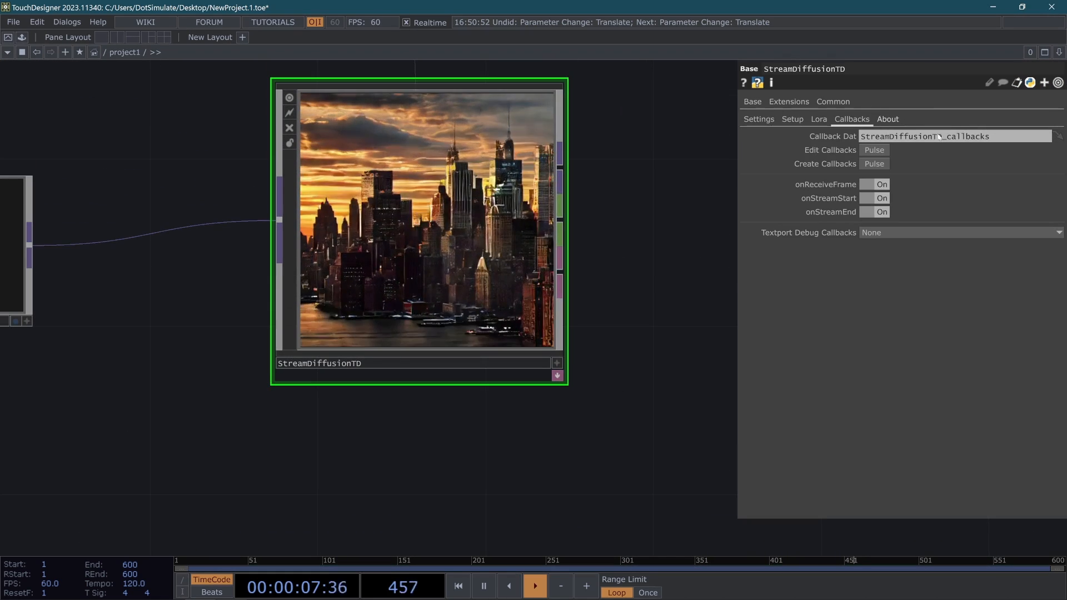
Pulse Stop Stream on the Settings page so StreamDiffusionTD reads Not Streaming.
{"action": "left_click", "coordinate": [759, 119]}
{"action": "left_click_drag", "start_coordinate": [634, 158], "coordinate": [628, 270]}
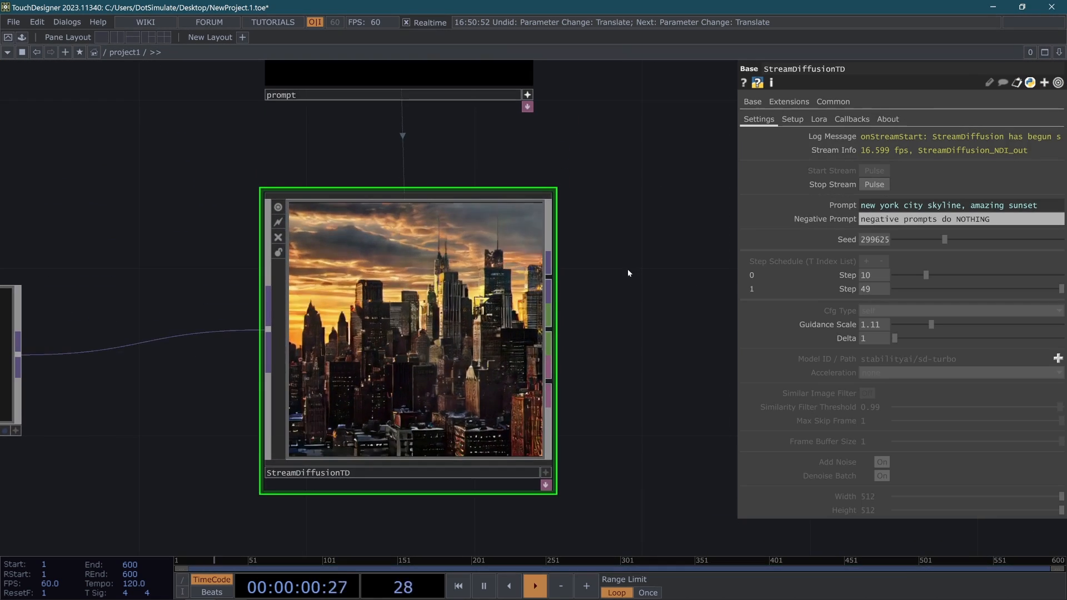
{"action": "left_click_drag", "start_coordinate": [625, 254], "coordinate": [599, 329]}
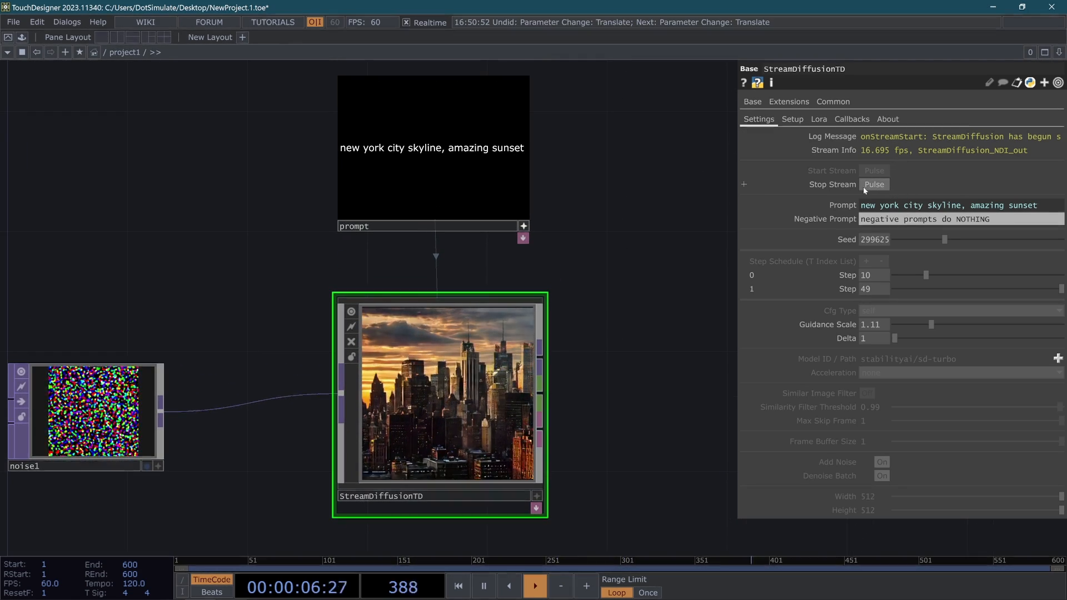
{"action": "left_click", "coordinate": [163, 589]}
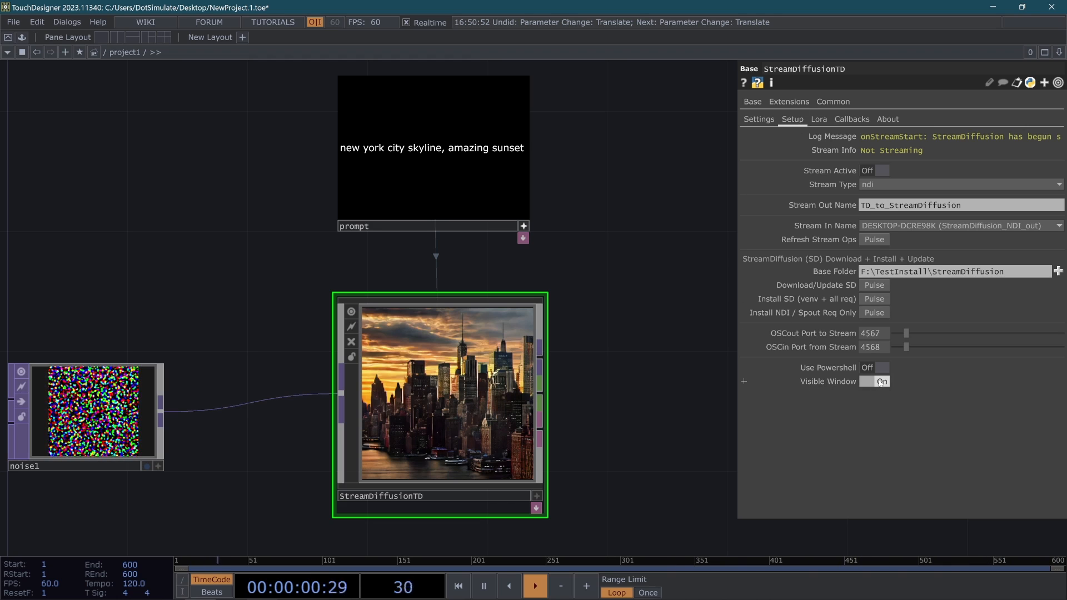
{"action": "left_click", "coordinate": [757, 120]}
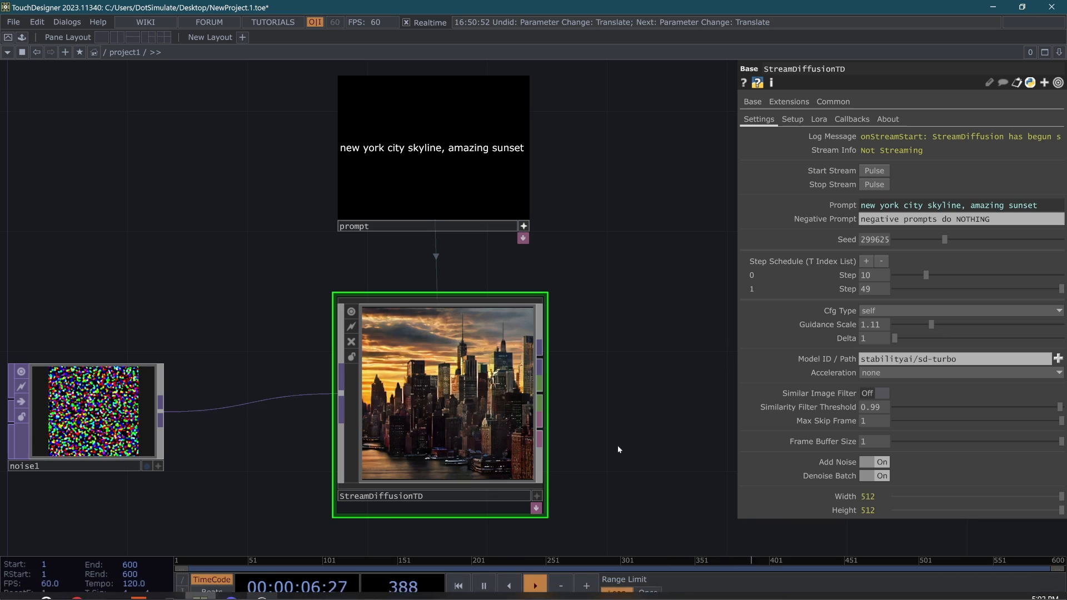
Show the About page version info and pulse About Me, moving its message window aside.
{"action": "left_click_drag", "start_coordinate": [225, 287], "coordinate": [285, 303]}
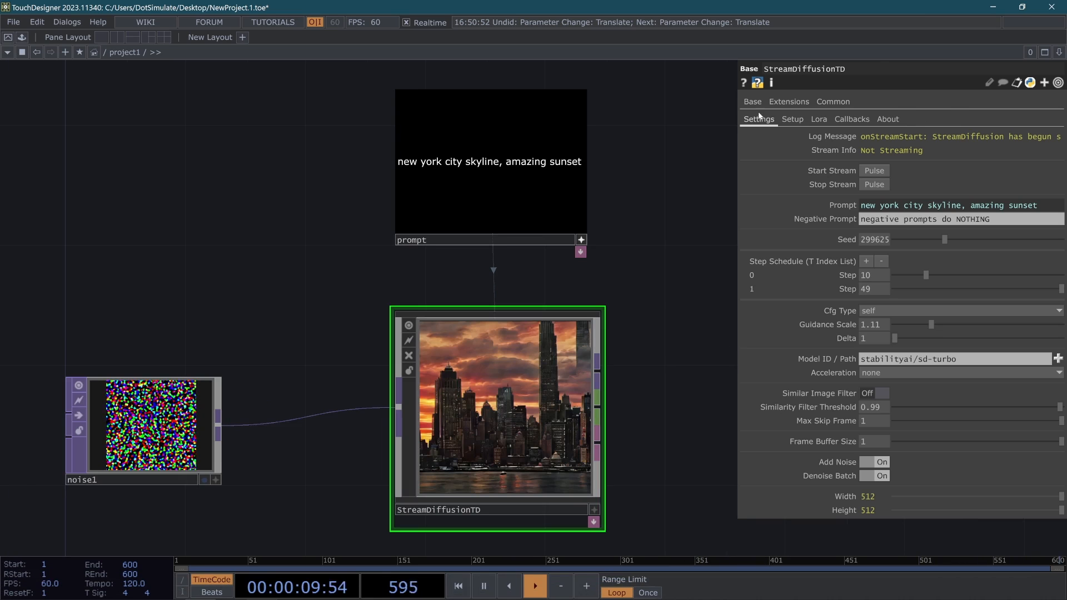
{"action": "left_click", "coordinate": [887, 119]}
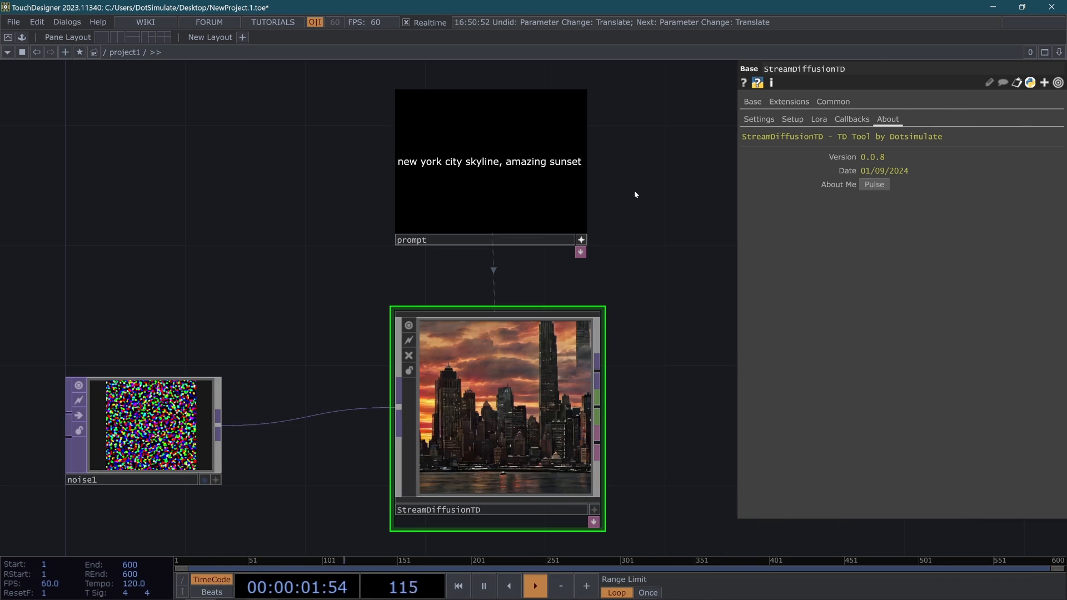
{"action": "left_click_drag", "start_coordinate": [622, 249], "coordinate": [550, 248]}
{"action": "left_click", "coordinate": [873, 184]}
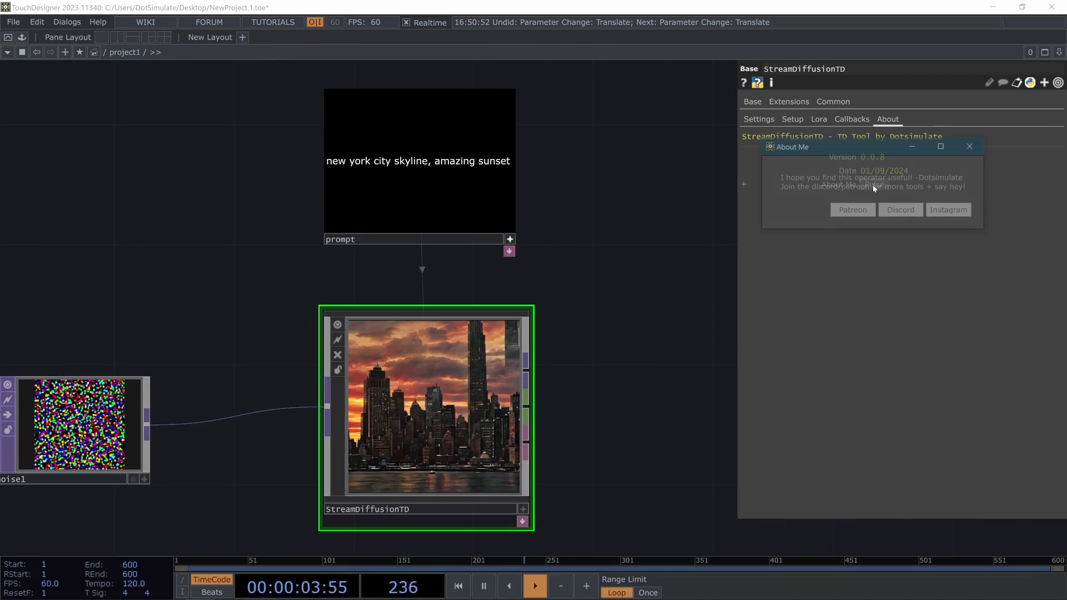
{"action": "mouse_move", "coordinate": [892, 137]}
{"action": "left_mouse_down"}
{"action": "mouse_move", "coordinate": [824, 166]}
{"action": "mouse_move", "coordinate": [740, 250]}
{"action": "left_mouse_up"}
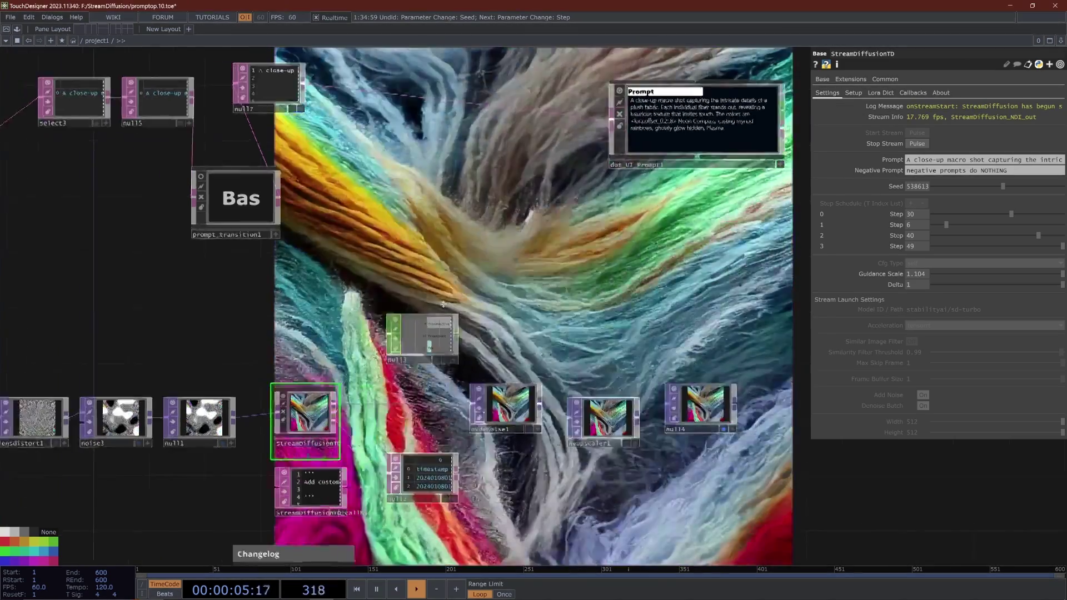
View PROMPT_LIST1 in its own window and choose the Digital Landscape Series prompt.
{"action": "left_click_drag", "start_coordinate": [73, 211], "coordinate": [177, 221]}
{"action": "scroll", "coordinate": [178, 221], "scroll_direction": "down", "scroll_amount": 5}
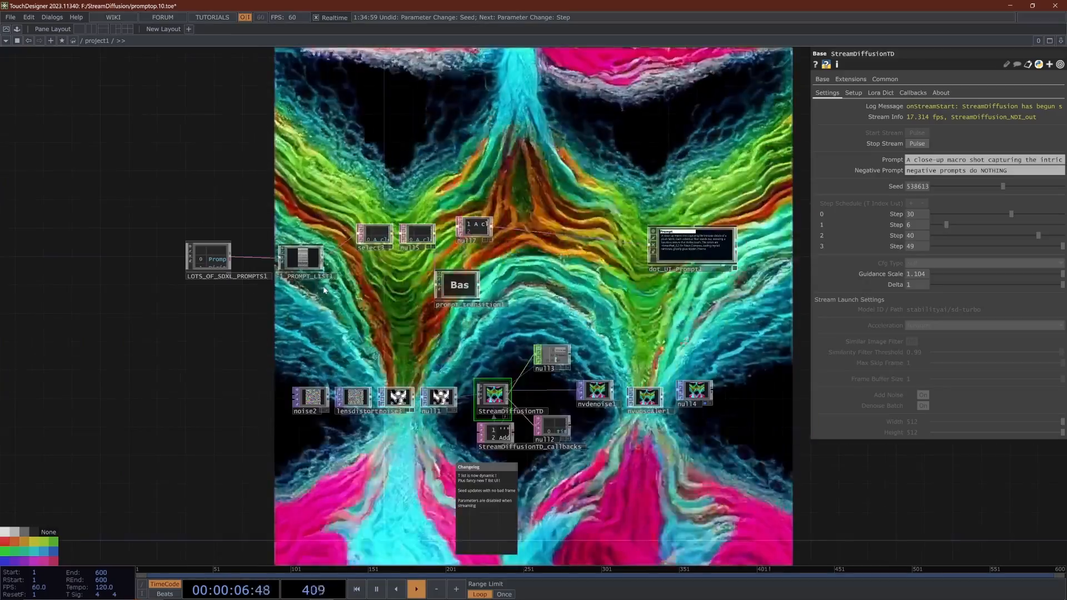
{"action": "left_click", "coordinate": [306, 257]}
{"action": "right_click", "coordinate": [305, 257]}
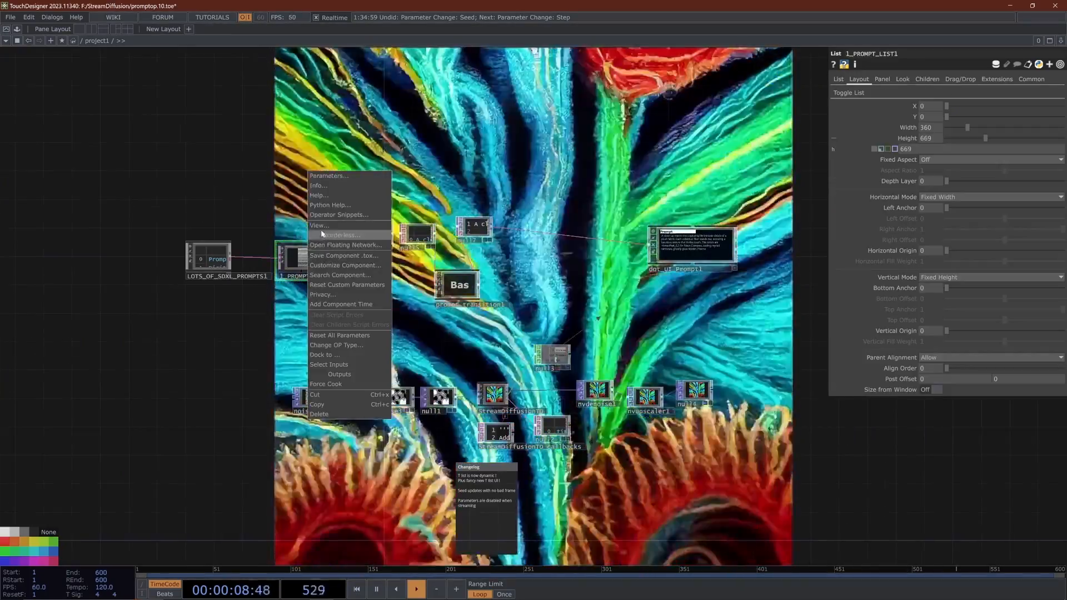
{"action": "left_click", "coordinate": [283, 297]}
{"action": "left_click", "coordinate": [316, 277]}
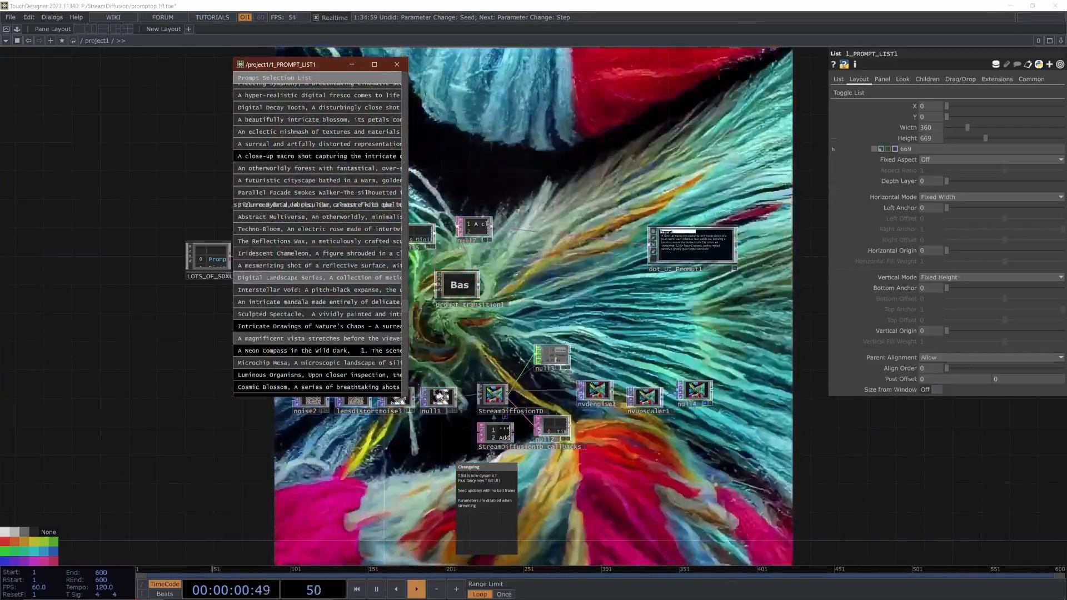
{"action": "scroll", "coordinate": [514, 377], "scroll_direction": "up", "scroll_amount": 5}
On StreamDiffusionTD, change the seed to 546815 and lower the first step value from 30 to 1.
{"action": "left_click", "coordinate": [514, 377]}
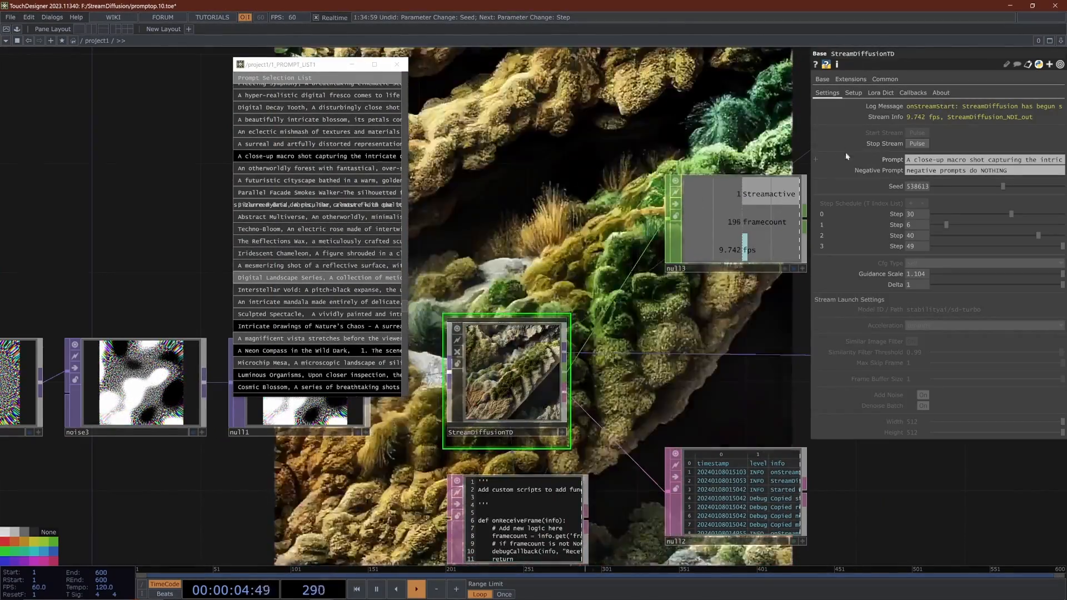
{"action": "scroll", "coordinate": [574, 175], "scroll_direction": "down", "scroll_amount": 2}
{"action": "scroll", "coordinate": [575, 175], "scroll_direction": "down", "scroll_amount": 3}
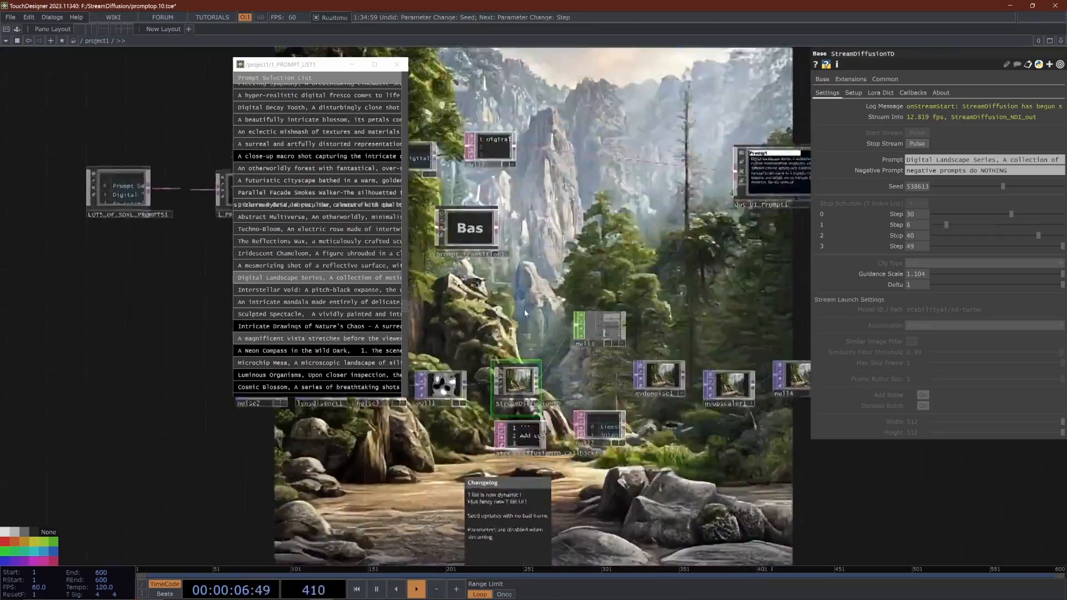
{"action": "scroll", "coordinate": [574, 176], "scroll_direction": "up", "scroll_amount": 3}
{"action": "scroll", "coordinate": [517, 392], "scroll_direction": "up", "scroll_amount": 2}
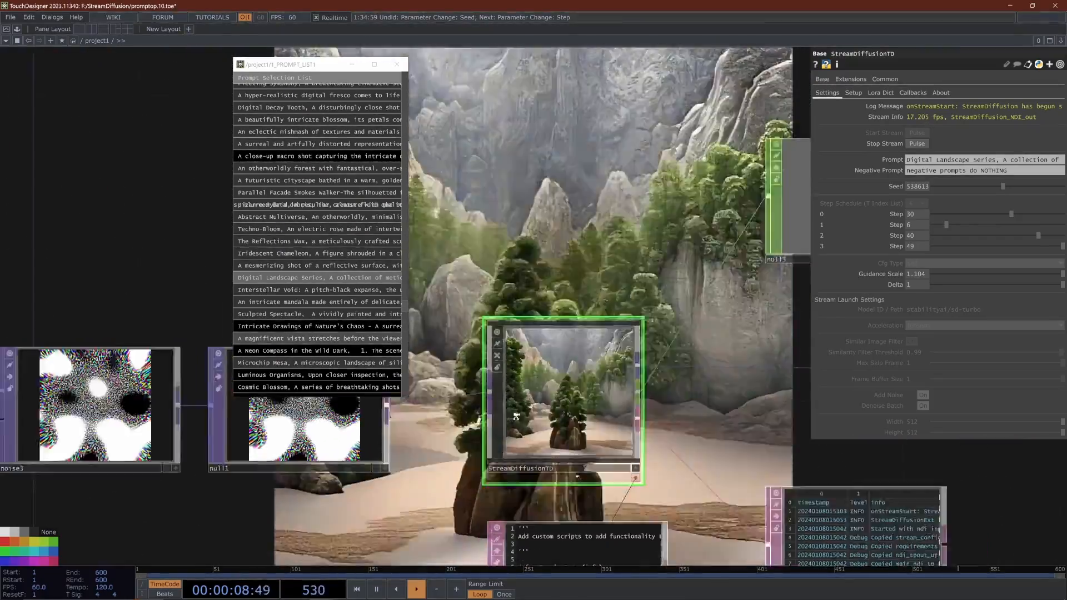
{"action": "scroll", "coordinate": [517, 392], "scroll_direction": "down", "scroll_amount": 4}
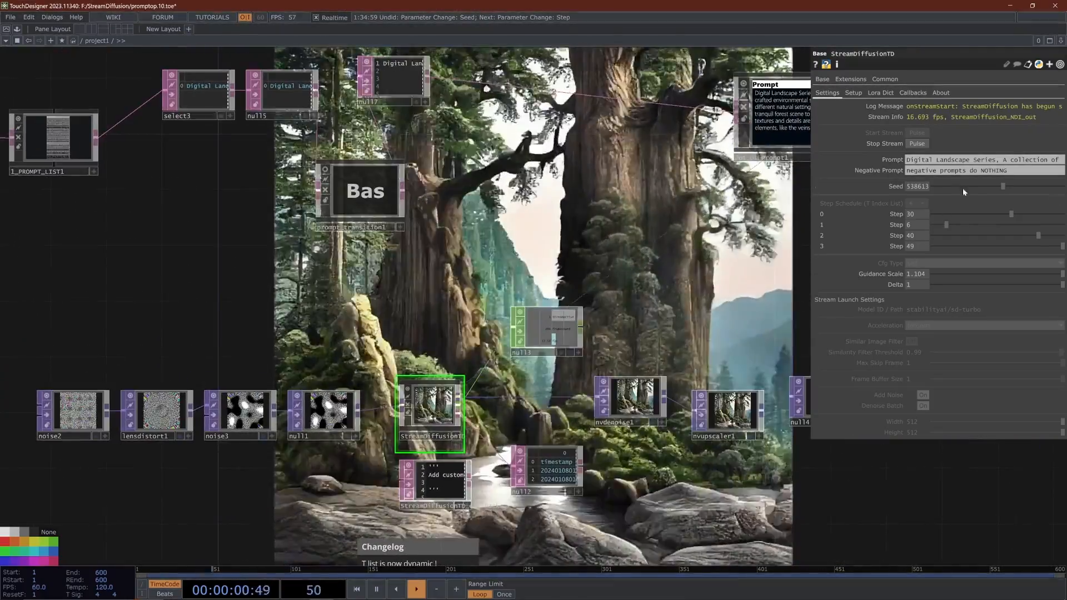
{"action": "left_click_drag", "start_coordinate": [978, 187], "coordinate": [1004, 187]}
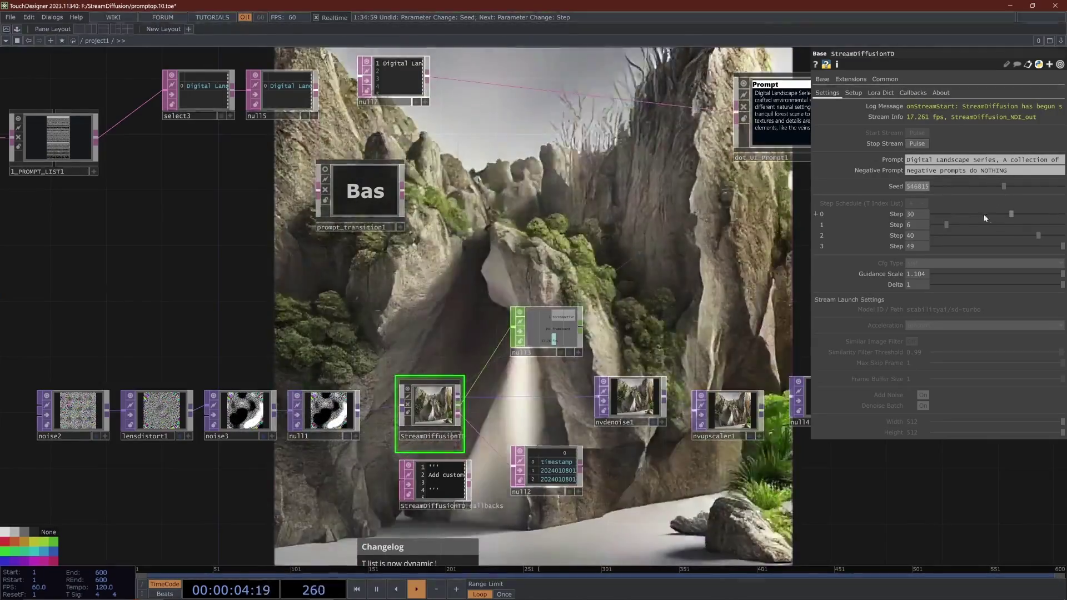
{"action": "left_click_drag", "start_coordinate": [984, 214], "coordinate": [934, 214]}
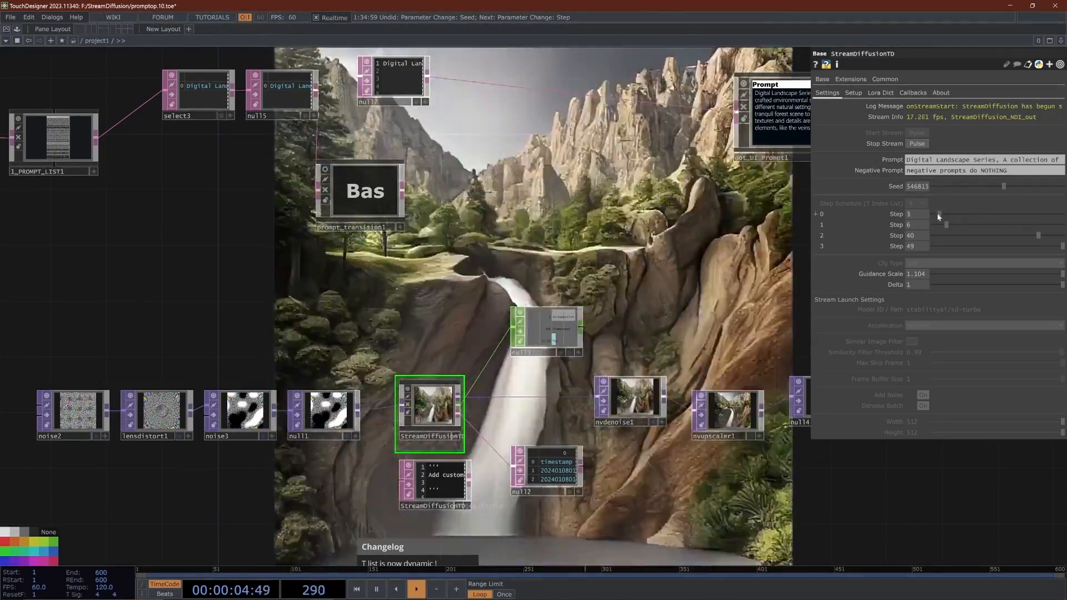